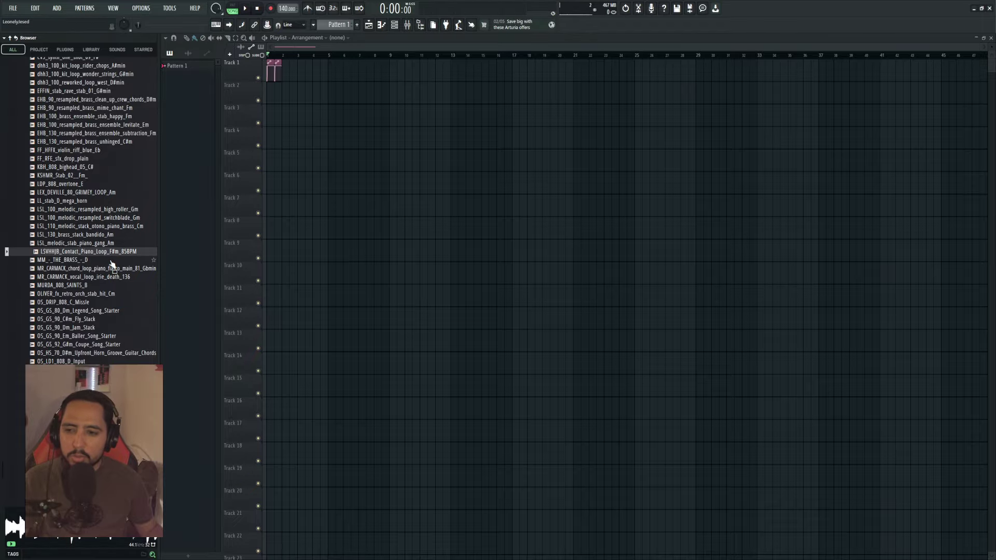
# Audition the MR_CARMACK_chord_loop_piano_fiasco_main_81_Gbmin sample and place it at the start of Track 10 in the playlist.
pyautogui.click(111, 267)
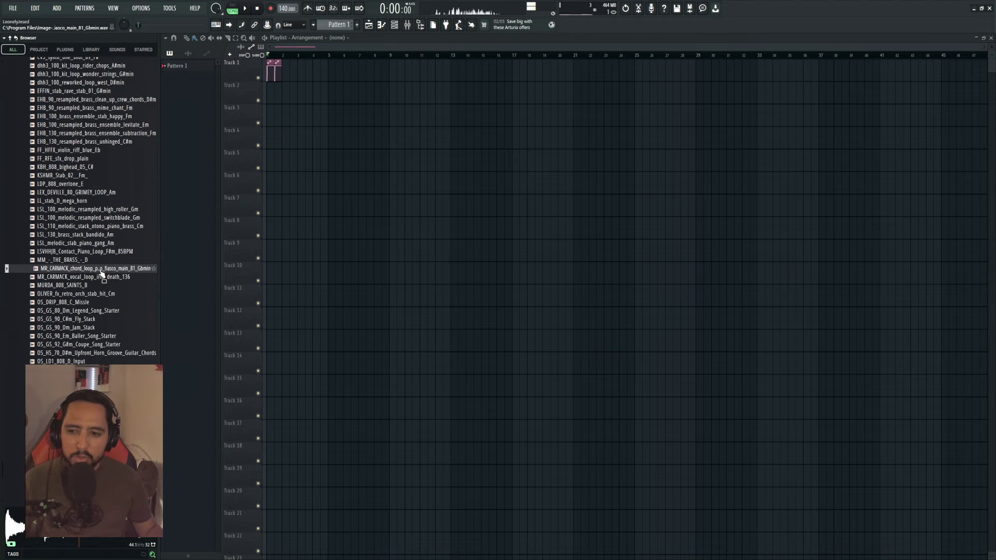
pyautogui.moveTo(97, 275); pyautogui.dragTo(128, 274)
pyautogui.moveTo(981, 47); pyautogui.dragTo(424, 98)
pyautogui.moveTo(81, 283); pyautogui.dragTo(82, 384)
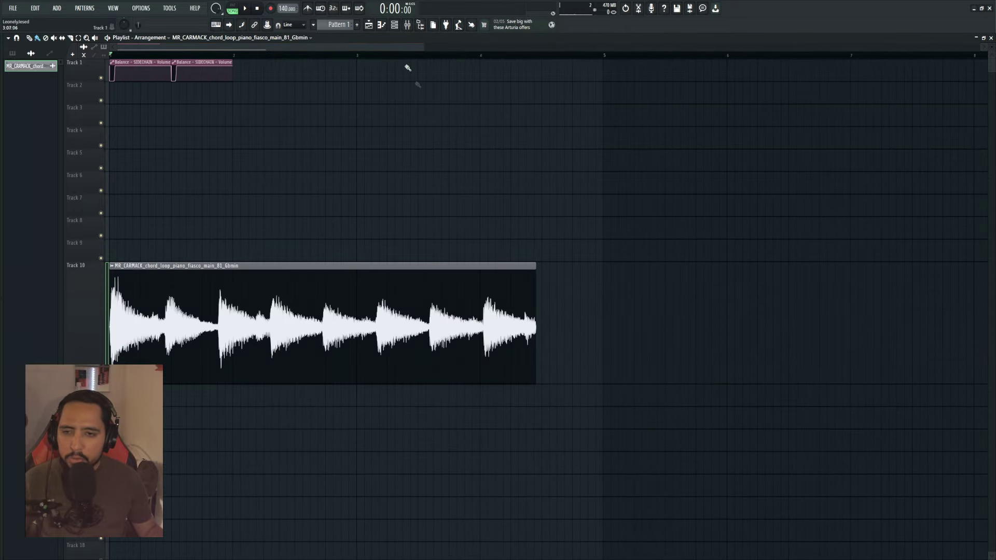
pyautogui.scroll(2, 431, 50)
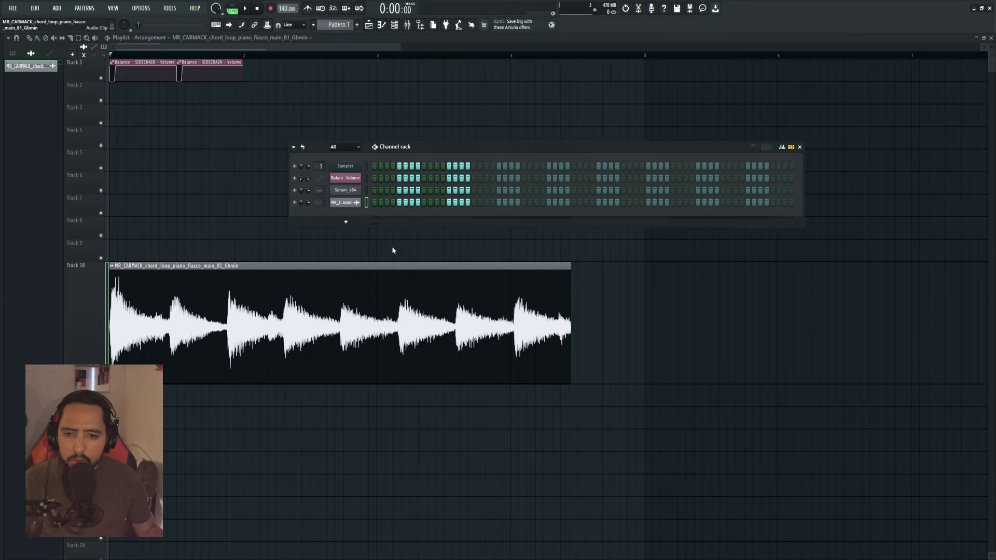
# Convert the piano loop in Edison to a score and dump its notes into the piano roll.
pyautogui.press('F9')
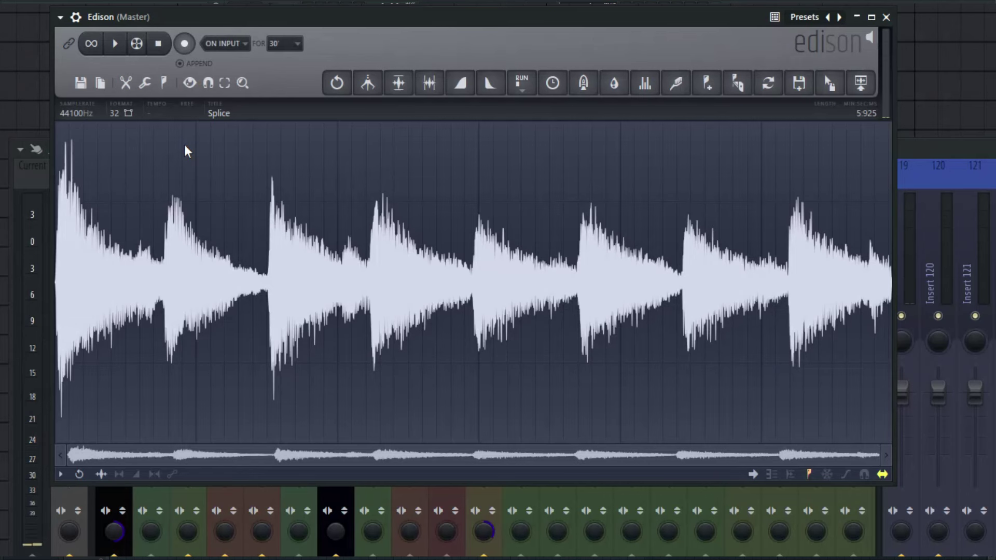
pyautogui.rightClick(365, 257)
pyautogui.moveTo(388, 285)
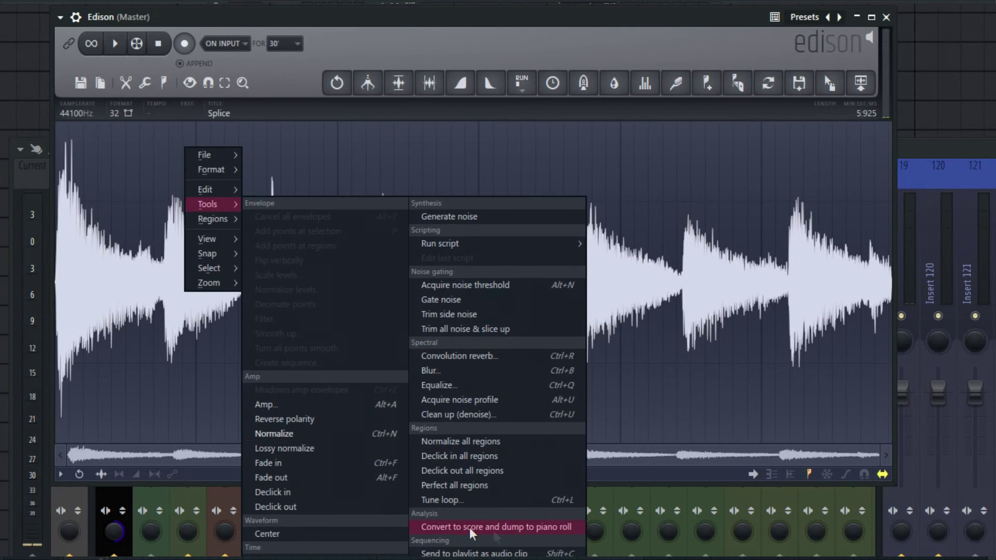
pyautogui.click(518, 528)
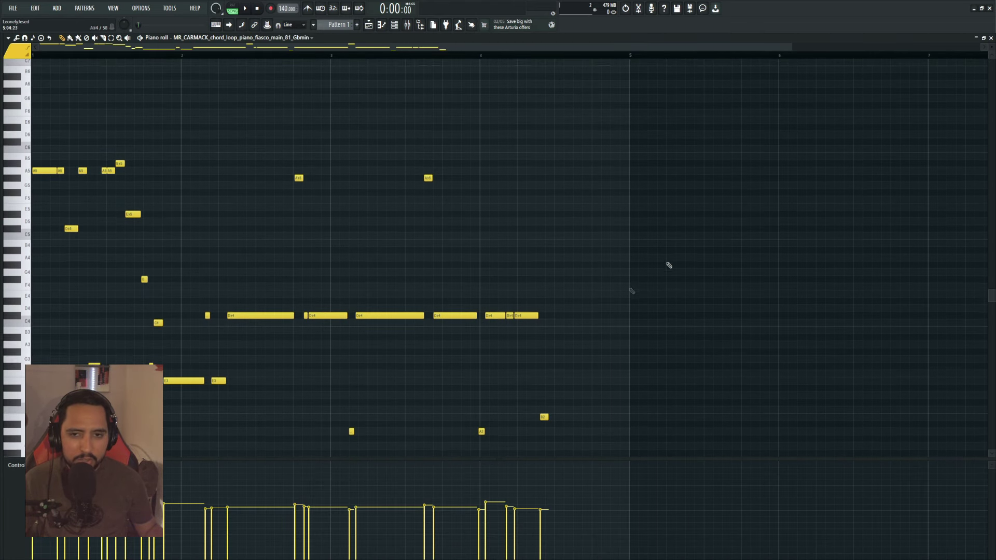
pyautogui.moveTo(790, 60); pyautogui.dragTo(616, 75)
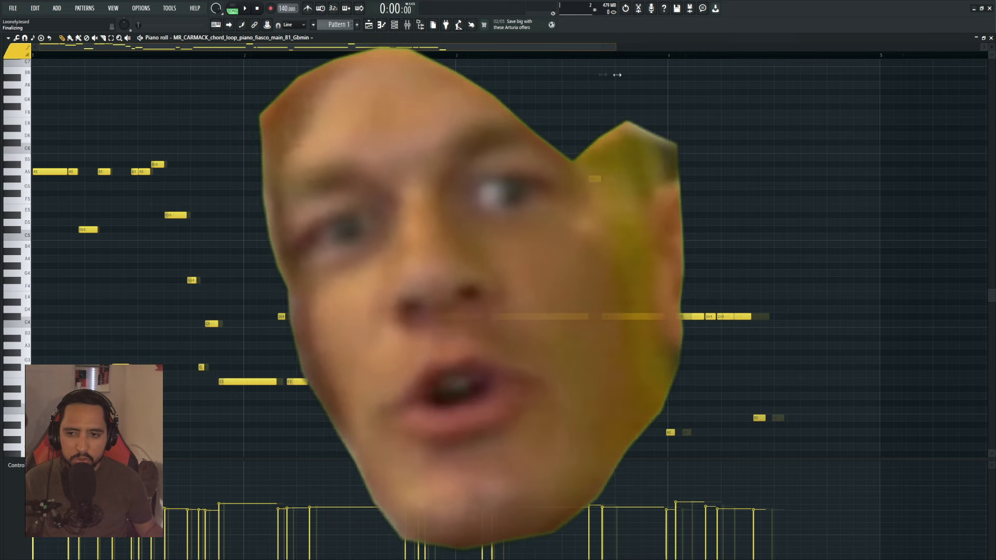
pyautogui.moveTo(617, 74); pyautogui.dragTo(504, 124)
pyautogui.scroll(3, 313, 278)
pyautogui.scroll(-4, 313, 278)
pyautogui.moveTo(991, 47); pyautogui.dragTo(991, 56)
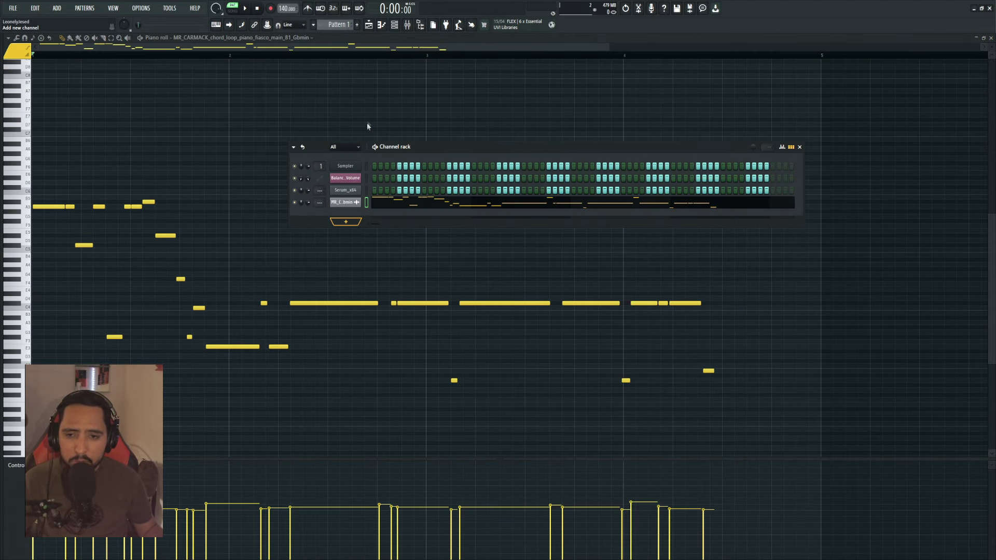
# Add a Nexus channel for the extracted notes and play back the piano loop as a reference.
pyautogui.click(397, 148)
pyautogui.click(345, 214)
pyautogui.press('F6')
pyautogui.press('space')
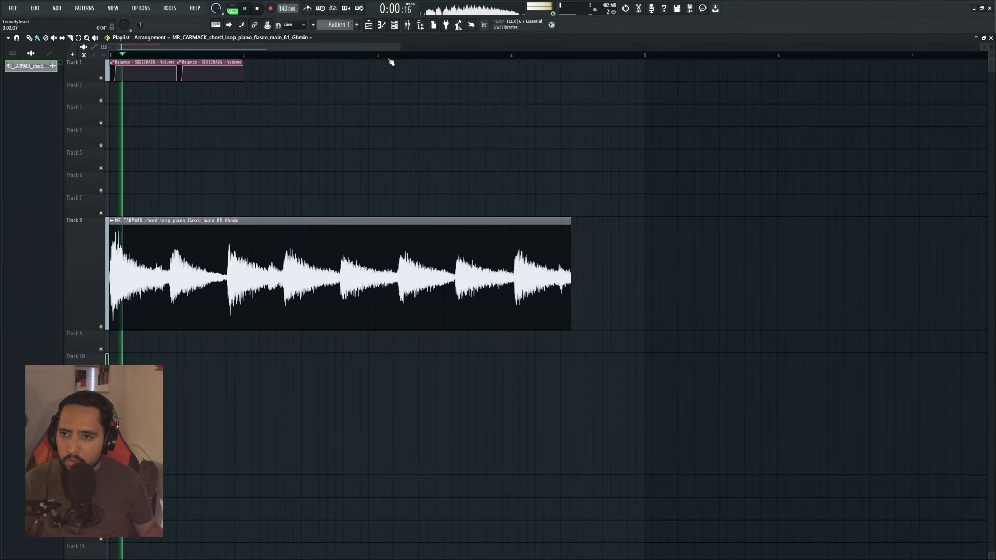
pyautogui.press('space')
pyautogui.press('space')
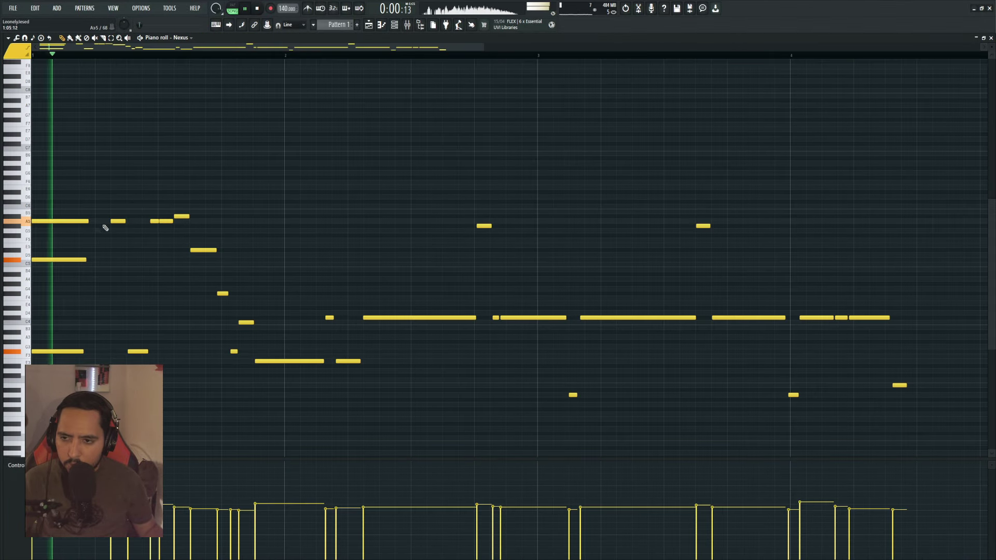
# Delete the stray low note after the first chord and add a note between the chord's two upper tones, checking by ear.
pyautogui.press('space')
pyautogui.rightClick(141, 352)
pyautogui.press('space')
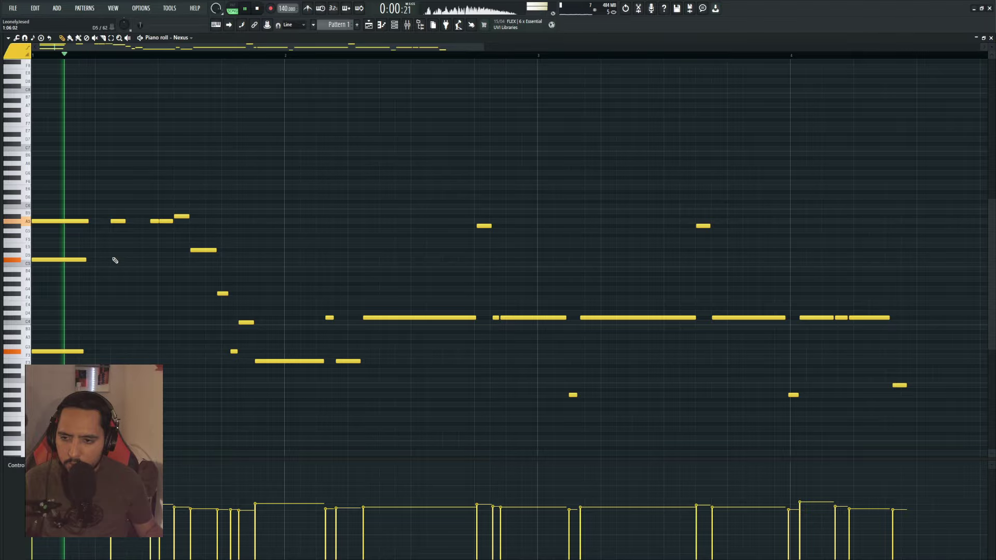
pyautogui.press('space')
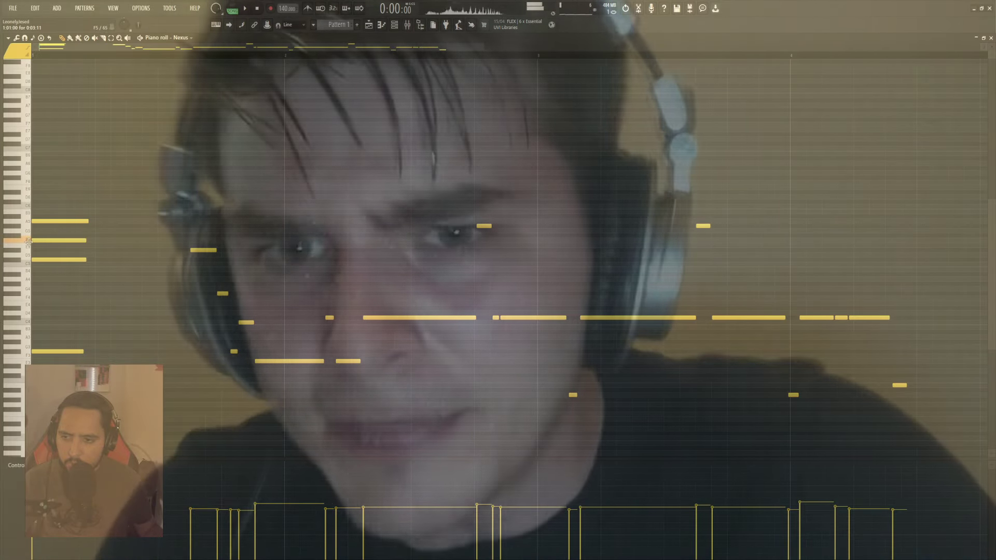
pyautogui.moveTo(28, 242); pyautogui.dragTo(45, 247)
pyautogui.hotkey('ctrl', 'Up')
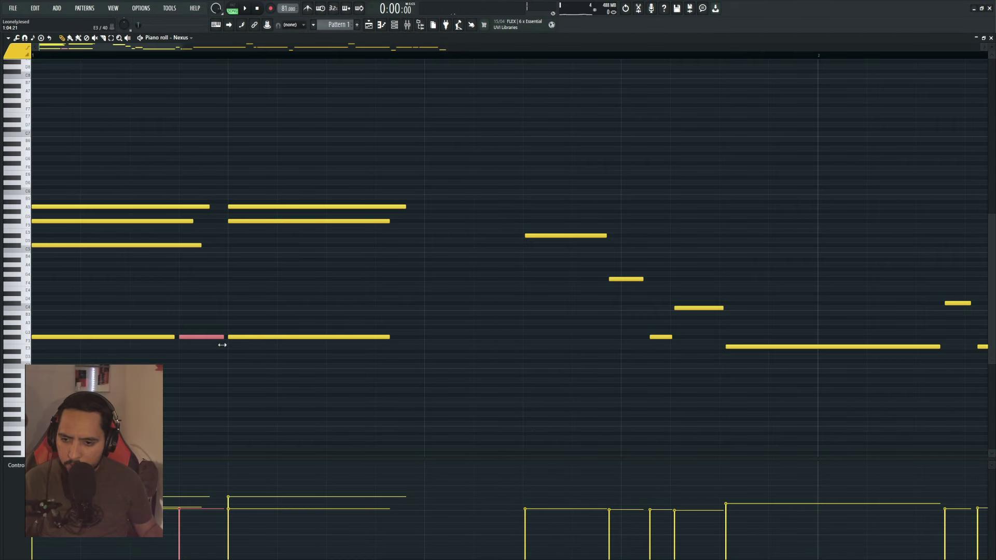
# Lengthen the second chord's bass note, play the progression, and trim the bass note under the seventh chord.
pyautogui.press('space')
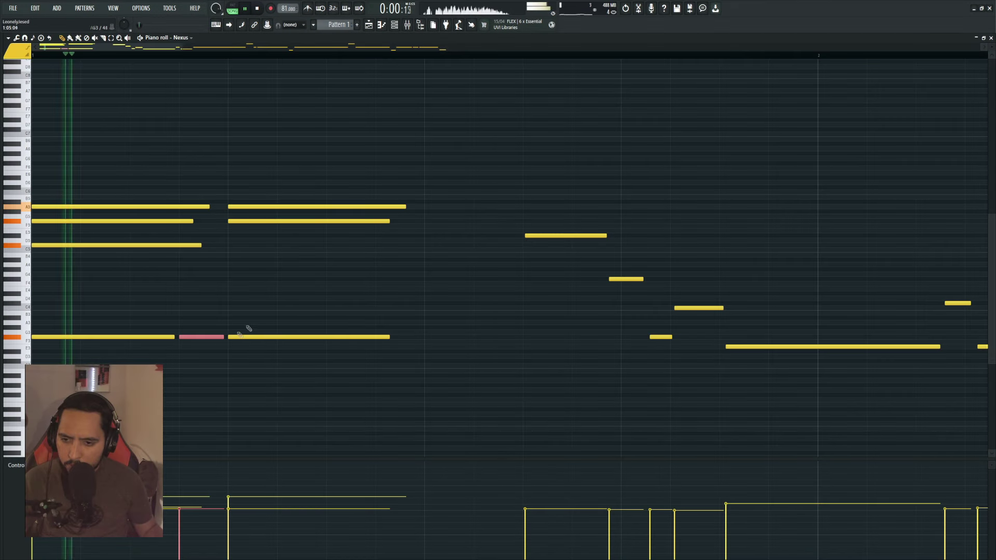
pyautogui.moveTo(390, 337); pyautogui.dragTo(412, 338)
pyautogui.press('space')
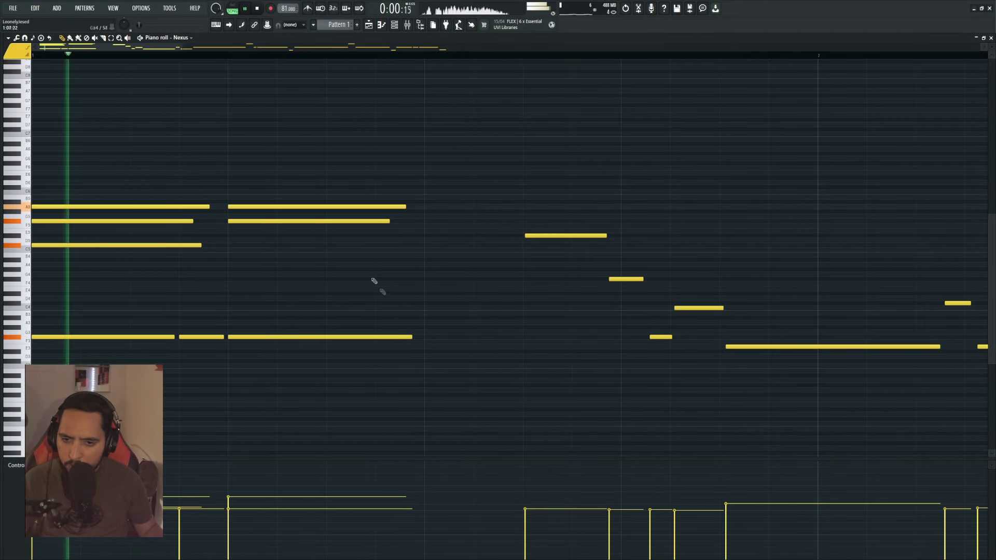
pyautogui.press('space')
pyautogui.press('space')
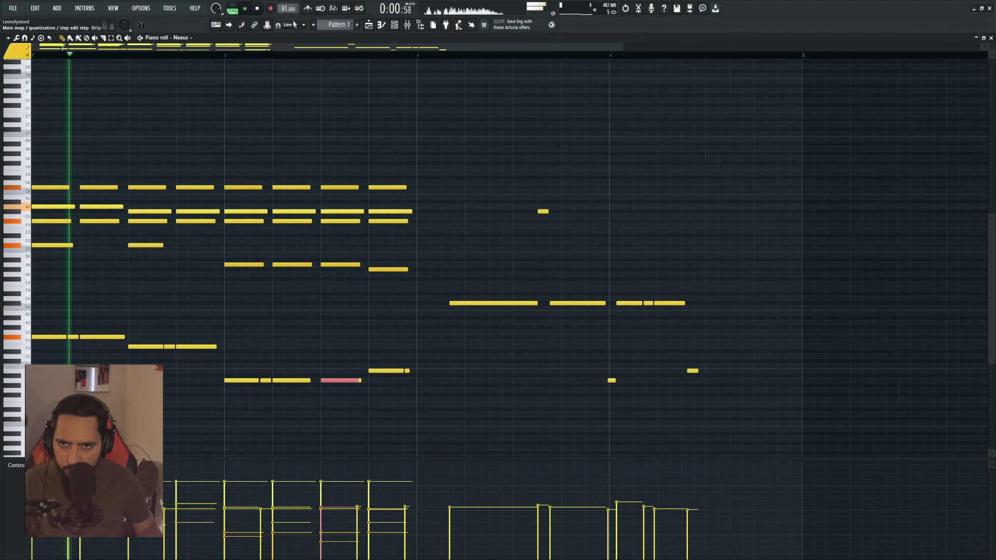
pyautogui.moveTo(354, 384); pyautogui.dragTo(351, 384)
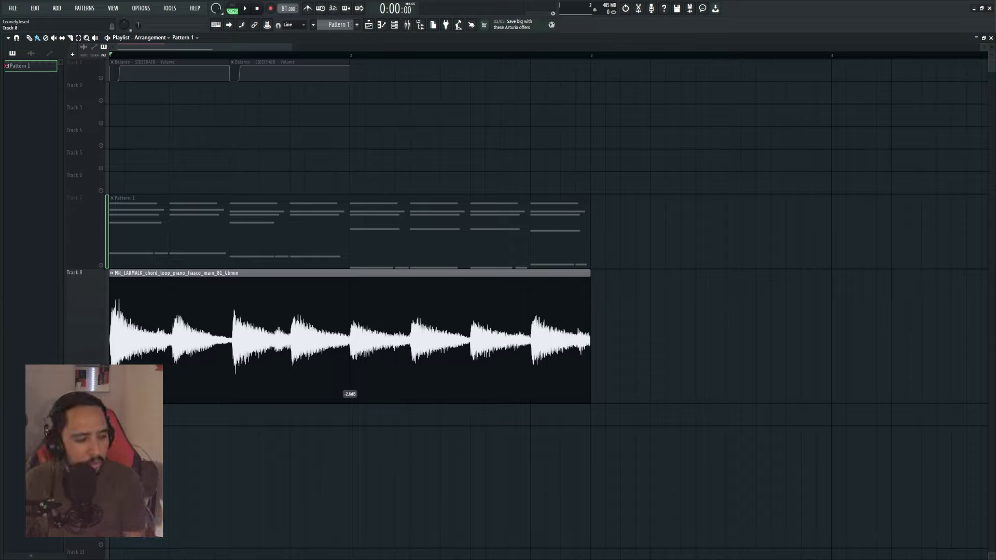
# Mute the piano loop clip on Track 8 and audition the Keys preset Beautifeed in Analog Lab V.
pyautogui.press('t')
pyautogui.click(416, 326)
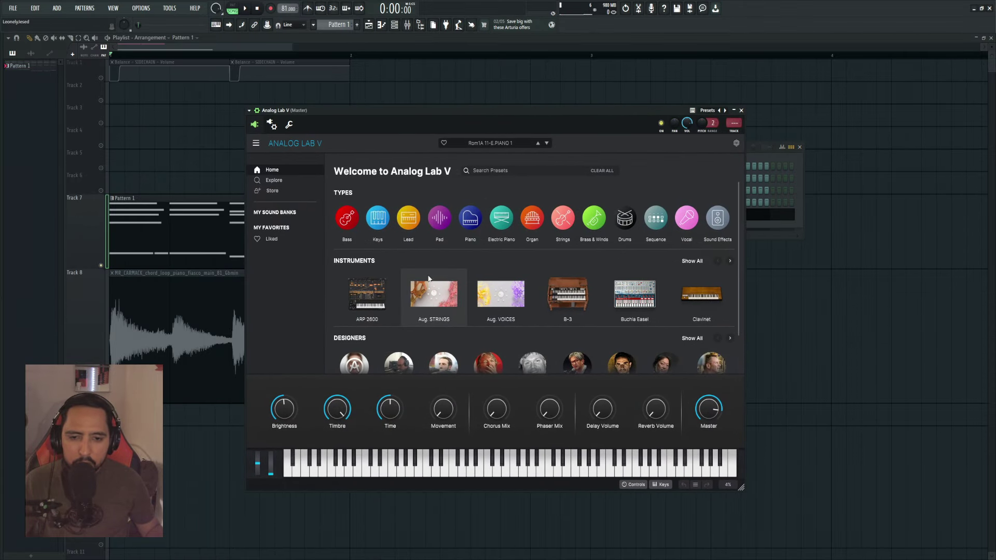
pyautogui.moveTo(377, 220)
pyautogui.click(373, 338)
pyautogui.scroll(-4, 410, 256)
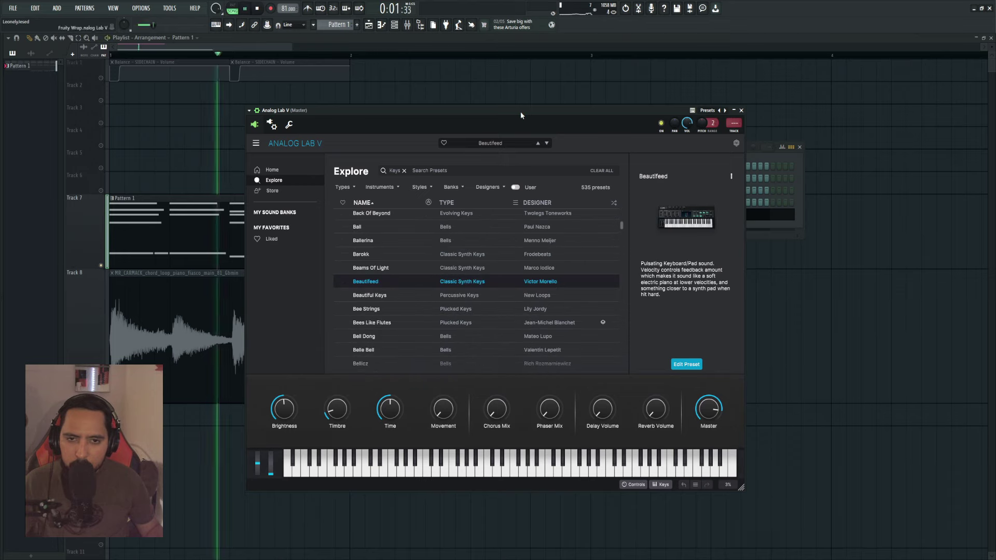
pyautogui.press('space')
pyautogui.press('space')
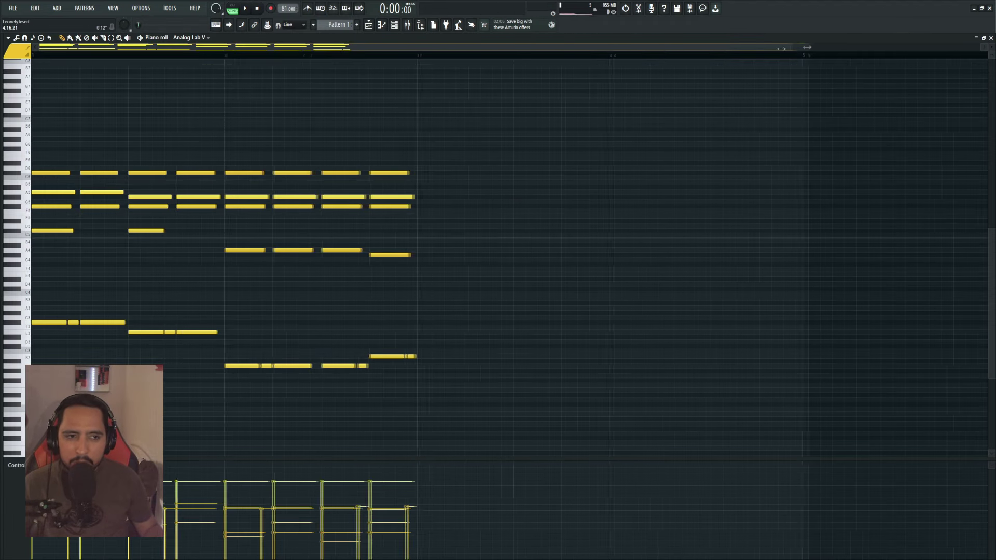
# Select every note of the Analog Lab V chord progression and transpose the whole progression down.
pyautogui.moveTo(816, 108); pyautogui.dragTo(32, 425)
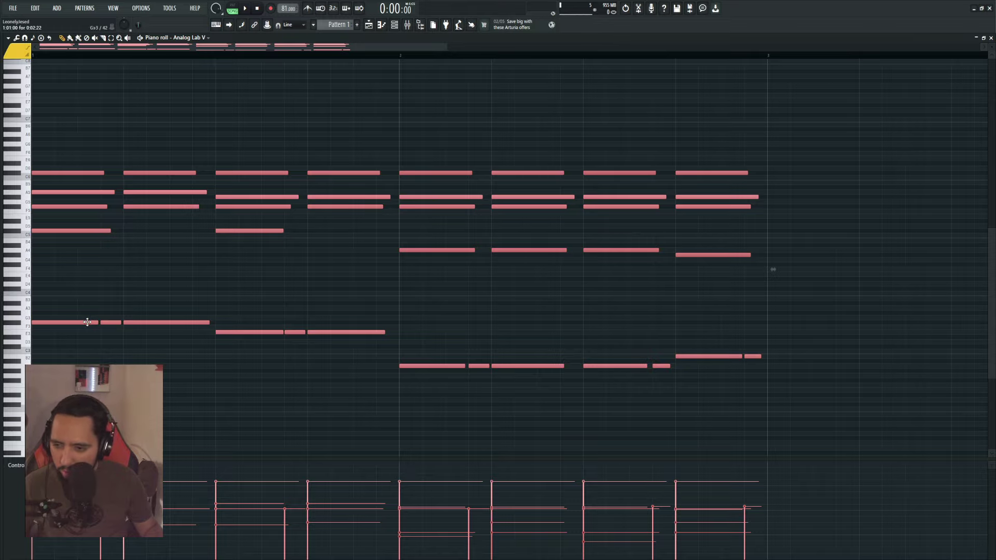
pyautogui.scroll(-2, 87, 322)
pyautogui.moveTo(40, 278); pyautogui.dragTo(34, 288)
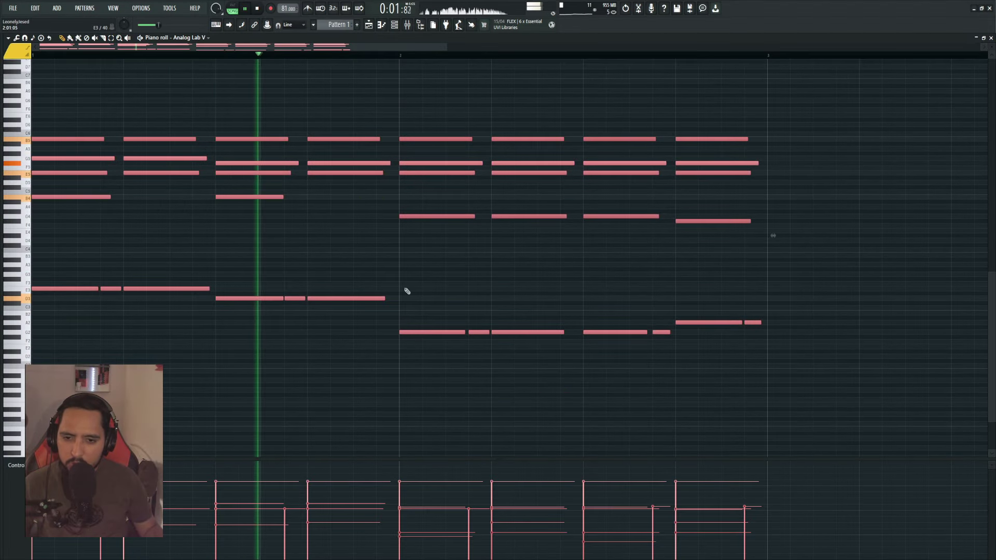
pyautogui.hotkey('ctrl', 'a')
pyautogui.scroll(1, 482, 296)
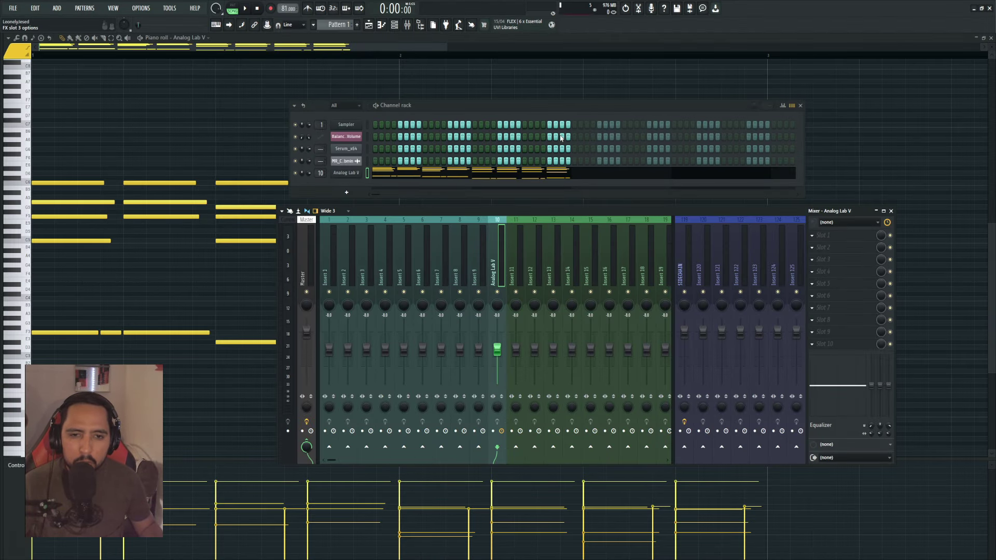
# Add Corrosion to the Analog Lab V mixer track and shift its noise band to 6627 Hz with a Q of 0.9.
pyautogui.moveTo(106, 78); pyautogui.dragTo(526, 221)
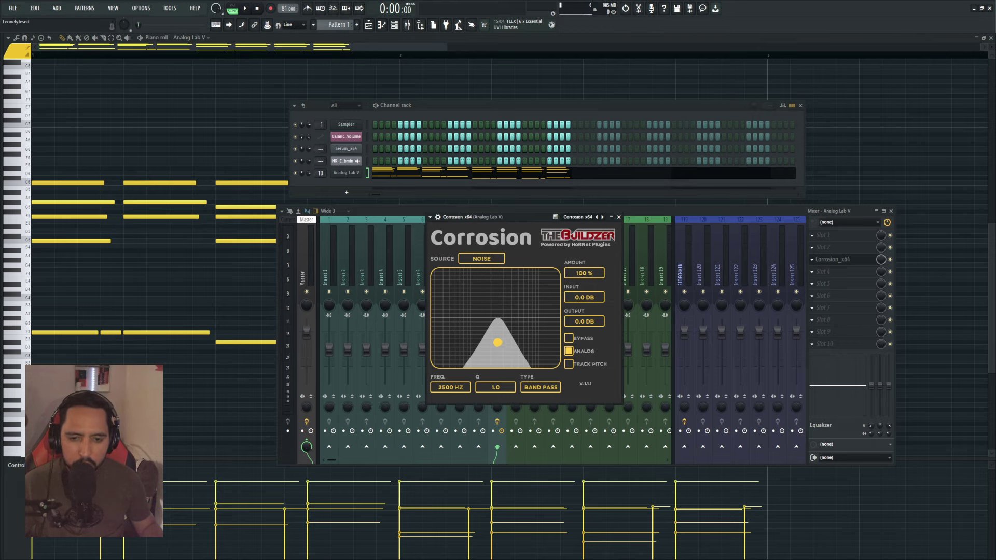
pyautogui.moveTo(497, 342); pyautogui.dragTo(527, 344)
pyautogui.moveTo(528, 216); pyautogui.dragTo(553, 233)
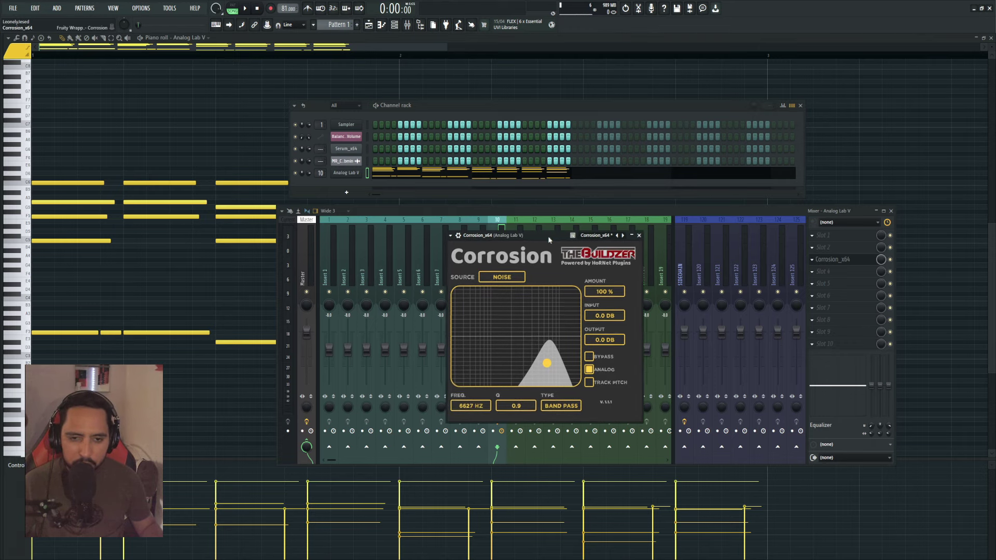
pyautogui.press('space')
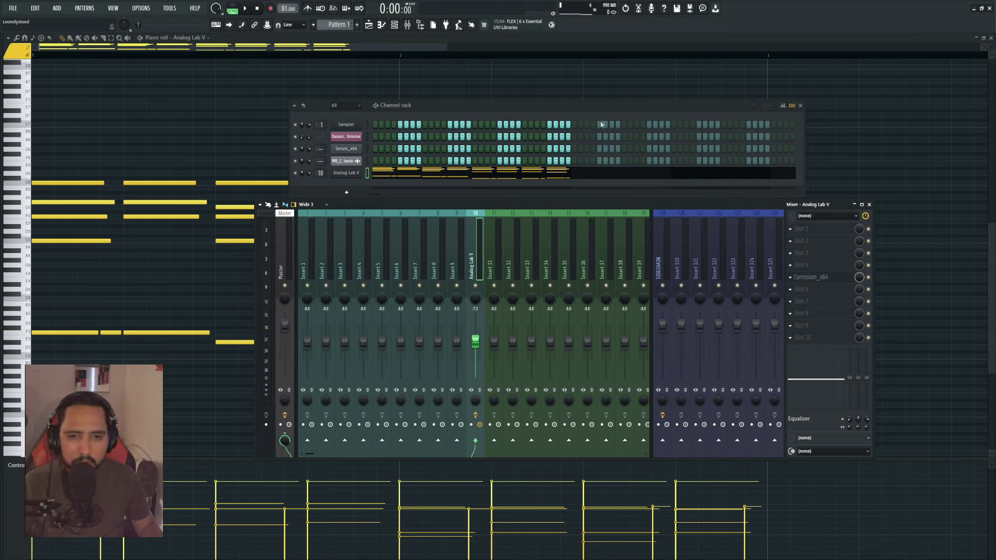
# Add OTT to the Analog Lab V mixer track at about 73% depth and raise the track's volume during playback.
pyautogui.moveTo(129, 141); pyautogui.dragTo(557, 237)
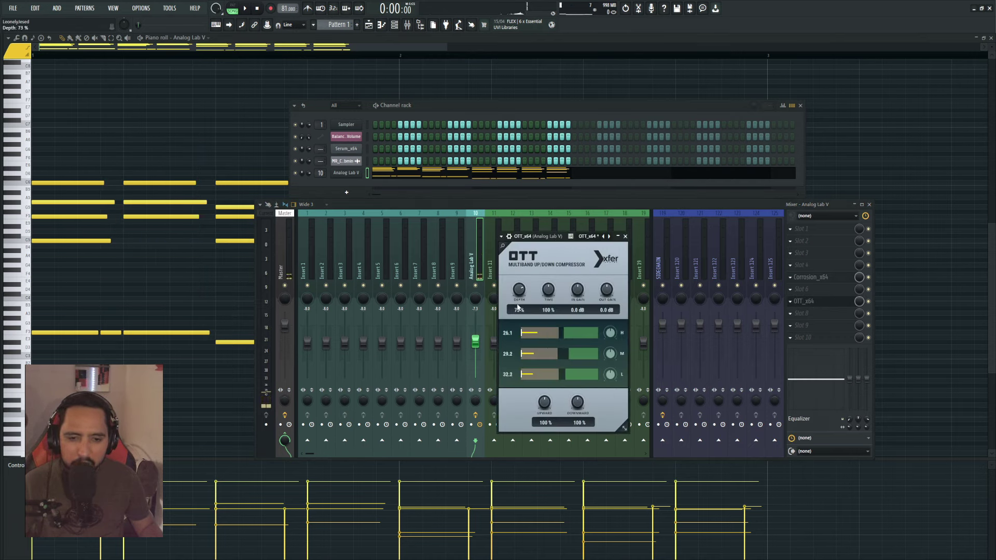
pyautogui.press('space')
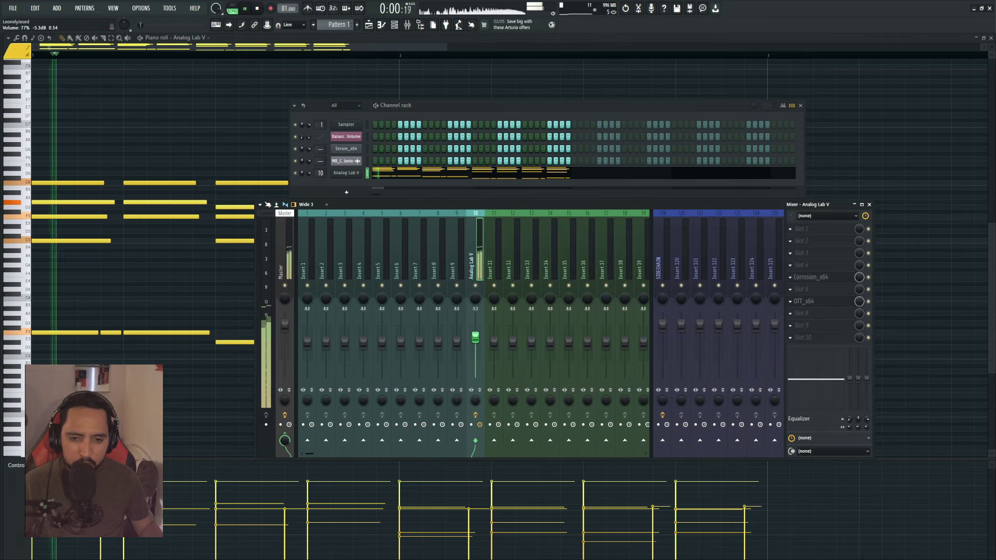
pyautogui.moveTo(478, 343); pyautogui.dragTo(478, 343)
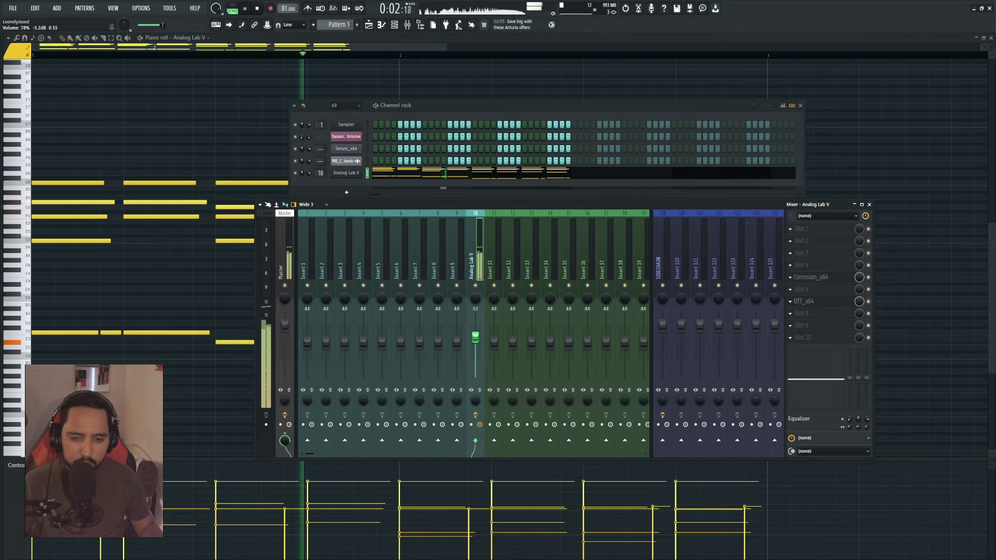
pyautogui.moveTo(683, 206); pyautogui.dragTo(678, 196)
pyautogui.press('space')
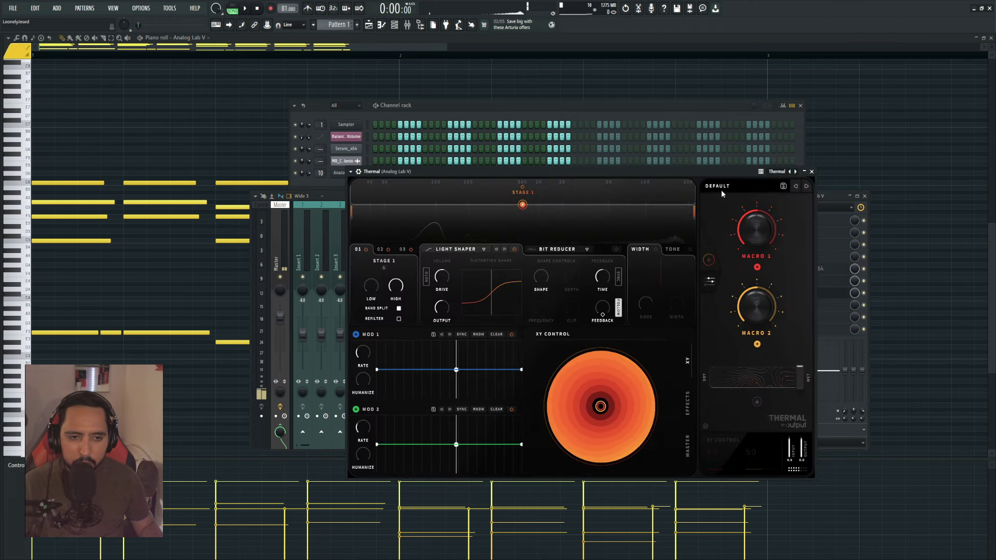
# Browse the Thermal preset categories and bypass OTT on the Analog Lab V mixer track.
pyautogui.click(721, 191)
pyautogui.scroll(-5, 406, 311)
pyautogui.scroll(5, 413, 283)
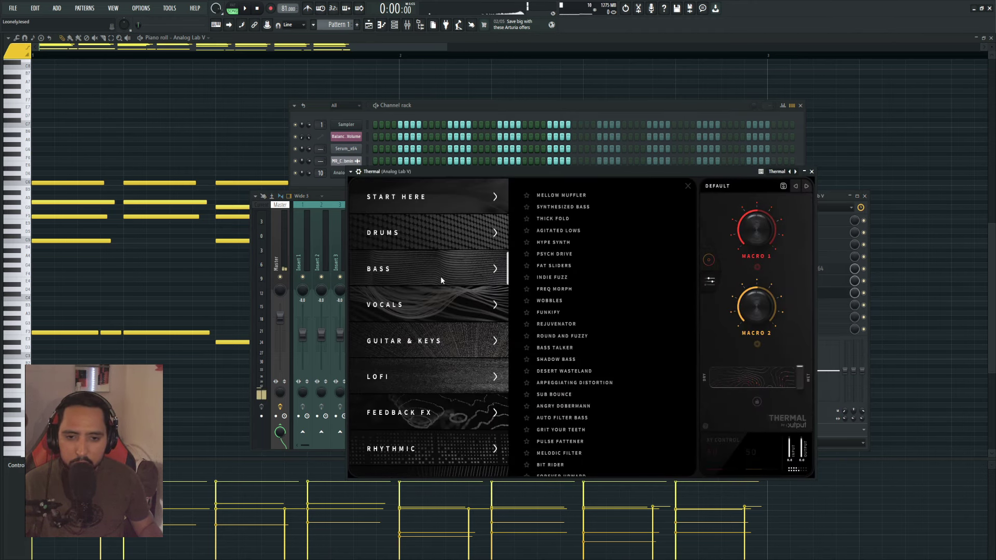
pyautogui.scroll(-5, 420, 397)
pyautogui.scroll(5, 418, 394)
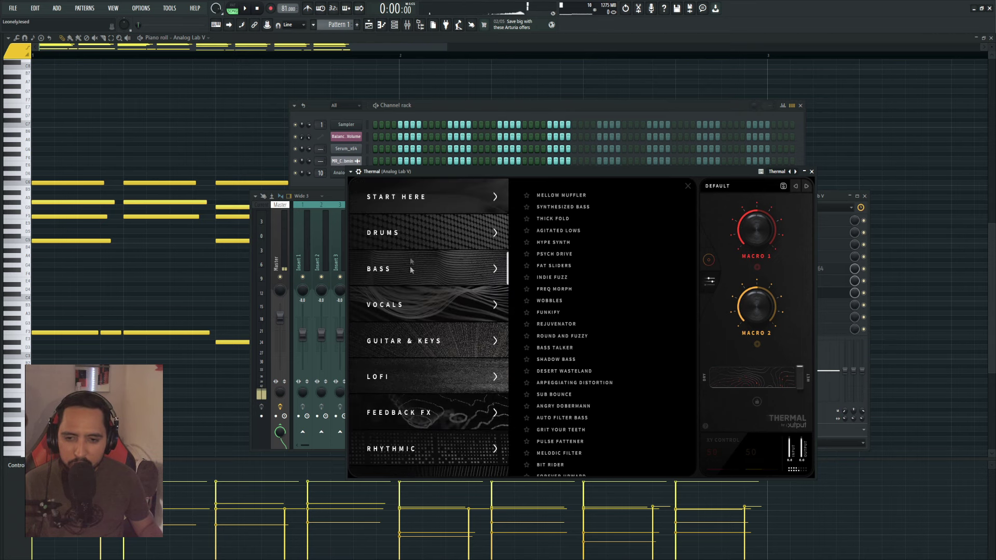
pyautogui.click(836, 294)
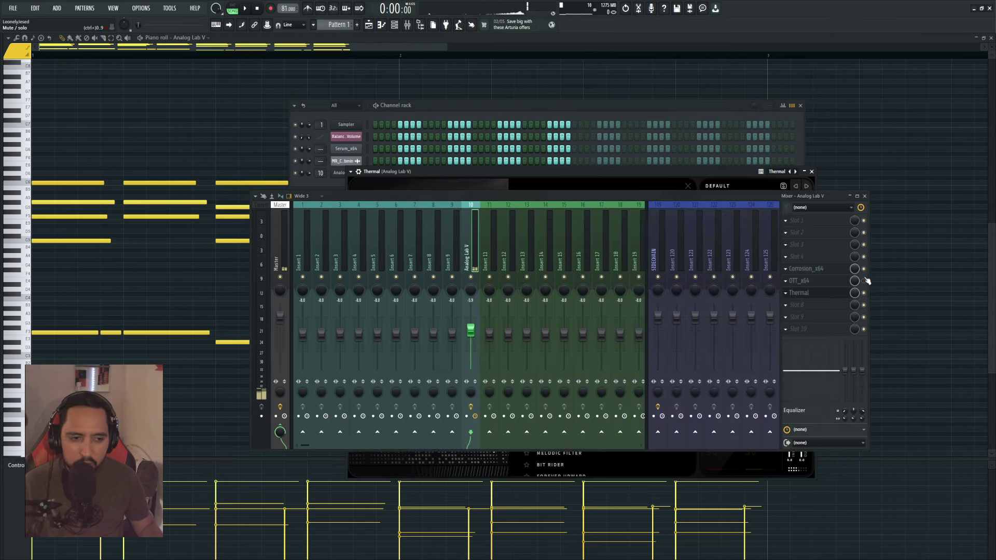
pyautogui.click(835, 294)
# Load the Bass preset Round and Fuzzy in Thermal.
pyautogui.scroll(-5, 433, 368)
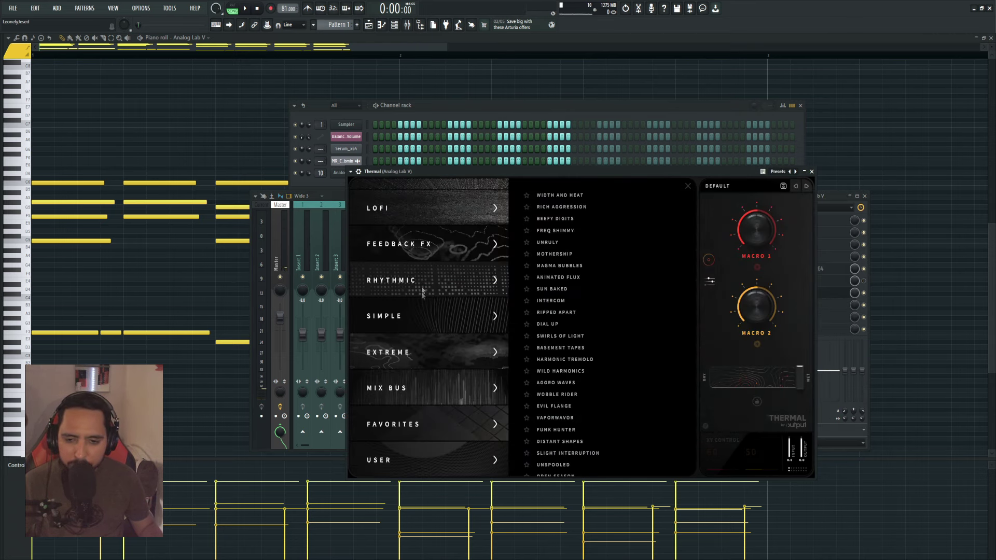
pyautogui.scroll(5, 421, 290)
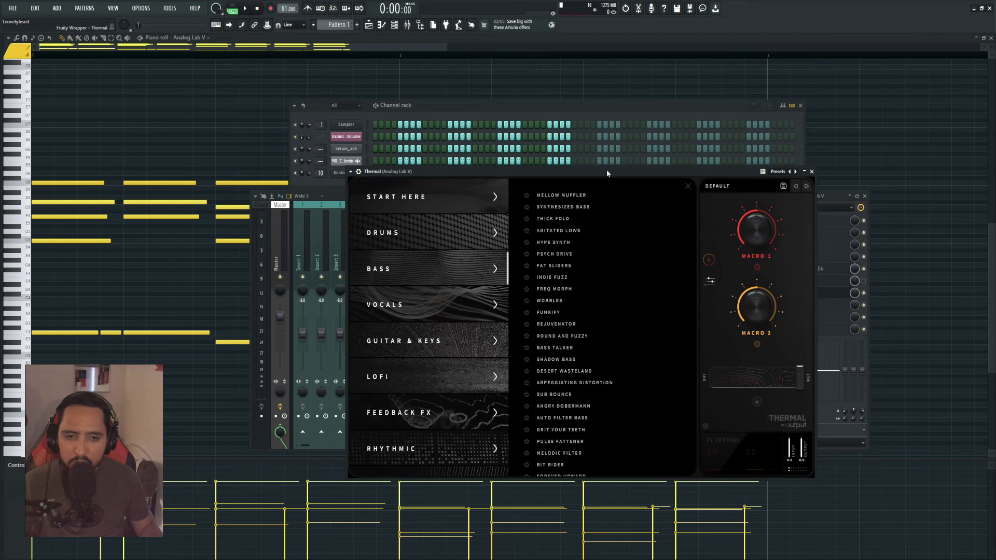
pyautogui.moveTo(607, 173); pyautogui.dragTo(570, 165)
pyautogui.scroll(-1, 552, 324)
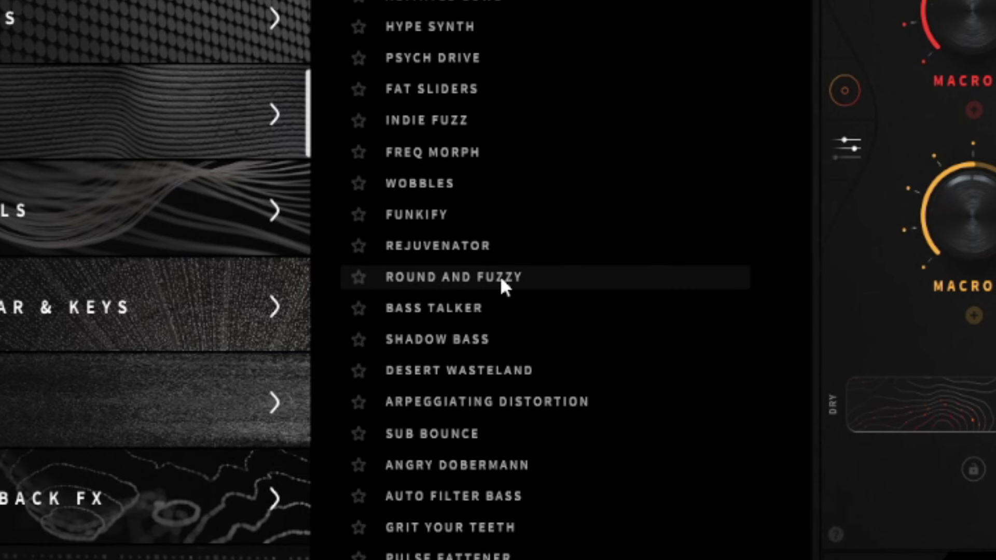
pyautogui.click(504, 287)
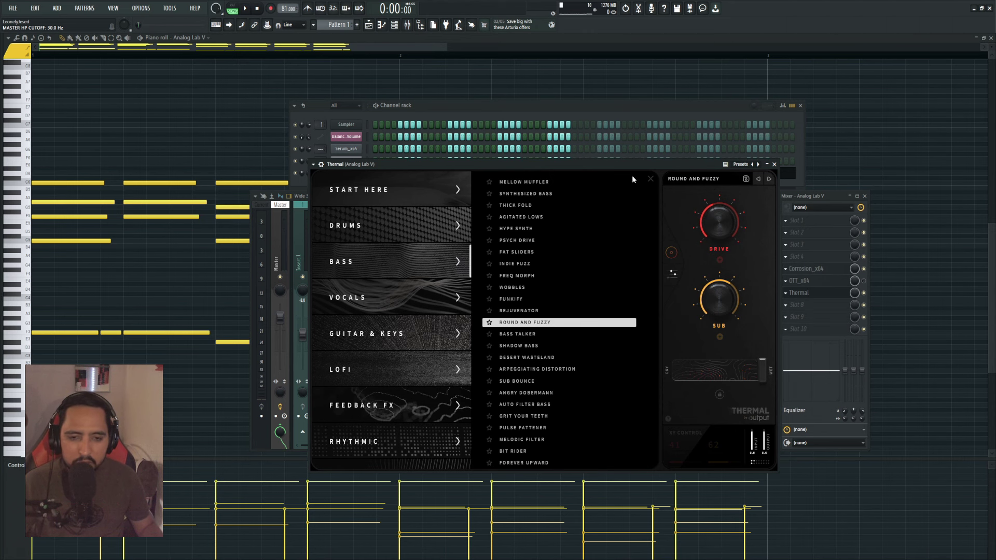
# Audition the Round and Fuzzy preset on the chords and raise Thermal's Drive macro during playback.
pyautogui.moveTo(607, 163); pyautogui.dragTo(602, 176)
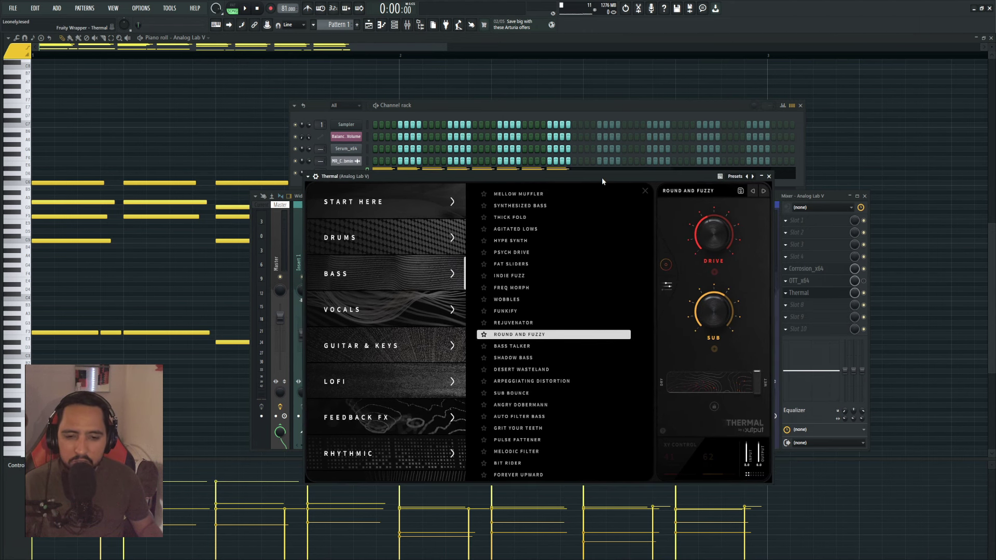
pyautogui.moveTo(668, 176); pyautogui.dragTo(676, 171)
pyautogui.moveTo(730, 216)
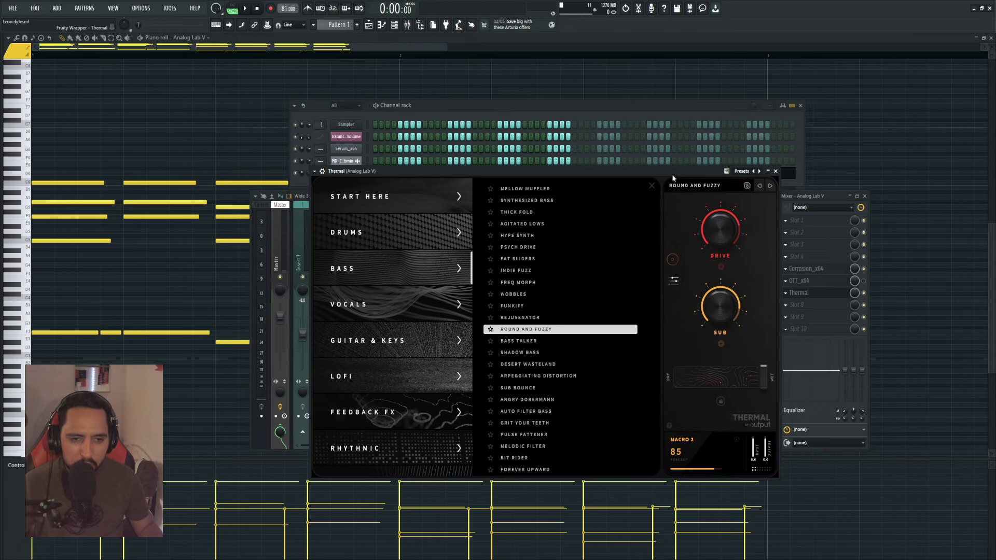
pyautogui.moveTo(671, 173); pyautogui.dragTo(662, 172)
pyautogui.press('space')
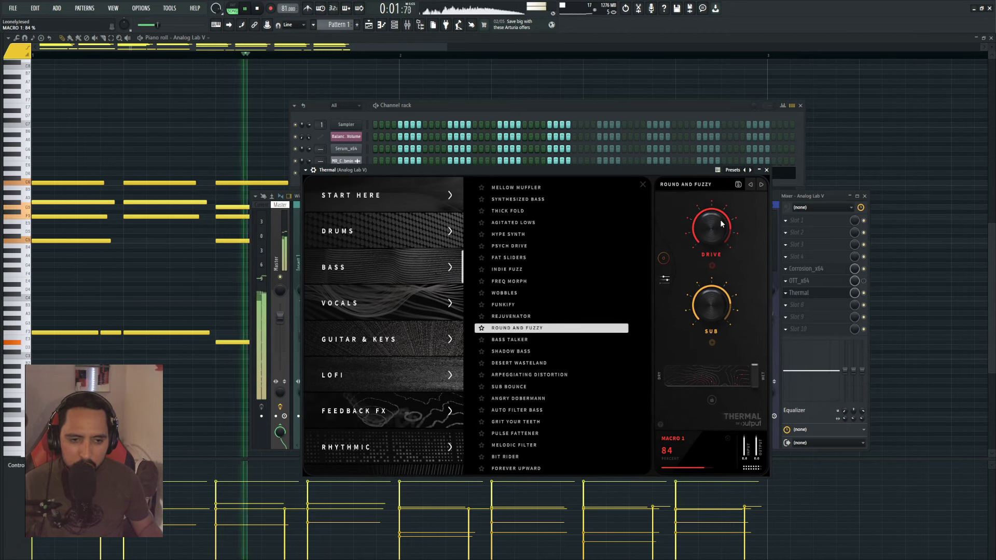
pyautogui.moveTo(721, 224); pyautogui.dragTo(725, 218)
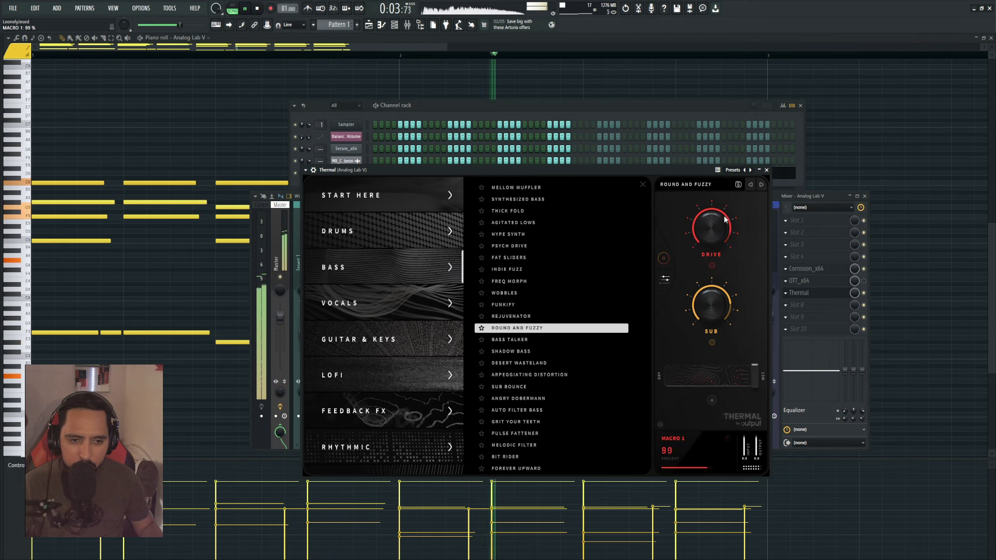
pyautogui.press('space')
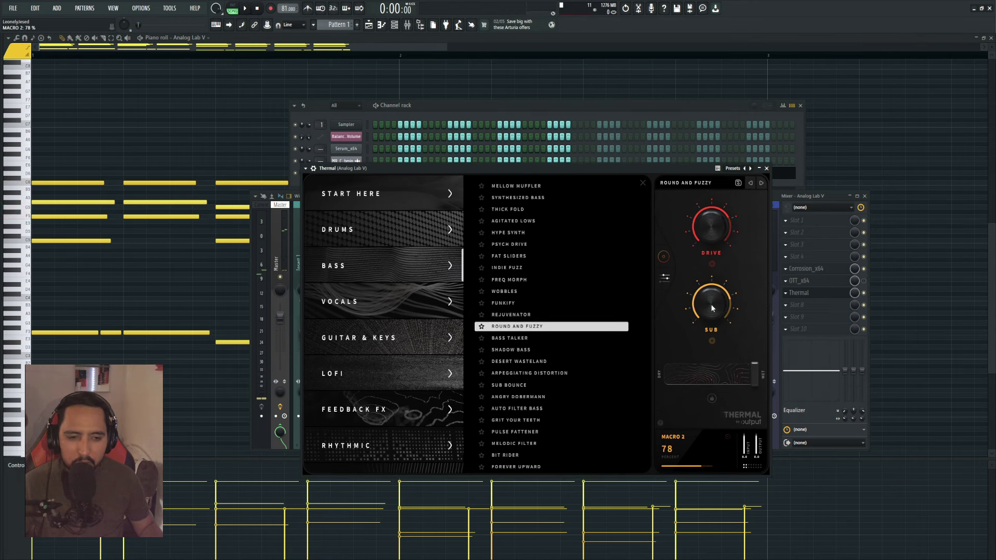
# Lower Thermal's Sub macro to 66% while auditioning the chord progression.
pyautogui.moveTo(690, 178); pyautogui.dragTo(713, 183)
pyautogui.press('space')
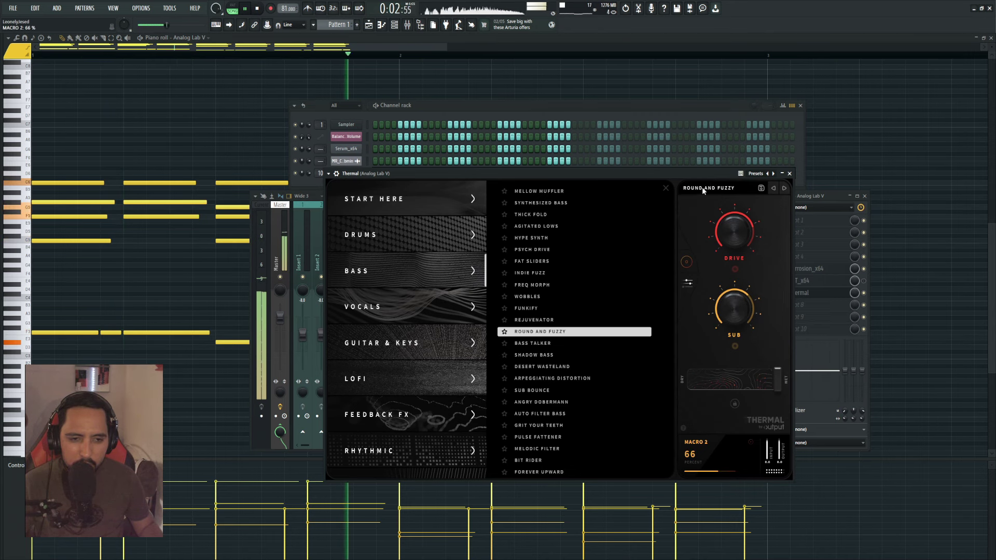
pyautogui.moveTo(701, 174); pyautogui.dragTo(681, 175)
pyautogui.press('space')
# Add Infiltrator before Thermal on the Analog Lab V mixer track and load the Black Sun Empire preset Filter Maddenss.
pyautogui.click(823, 297)
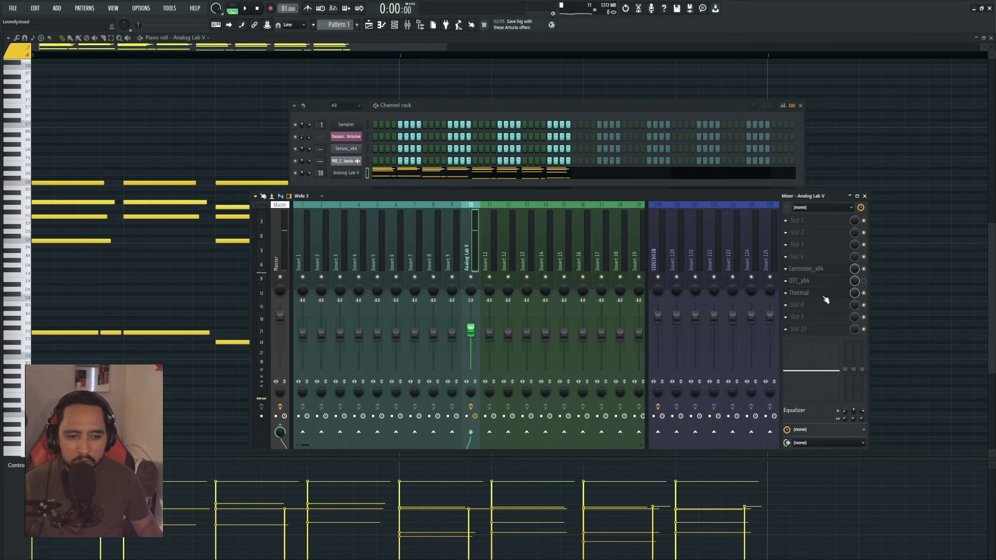
pyautogui.moveTo(530, 191); pyautogui.dragTo(523, 203)
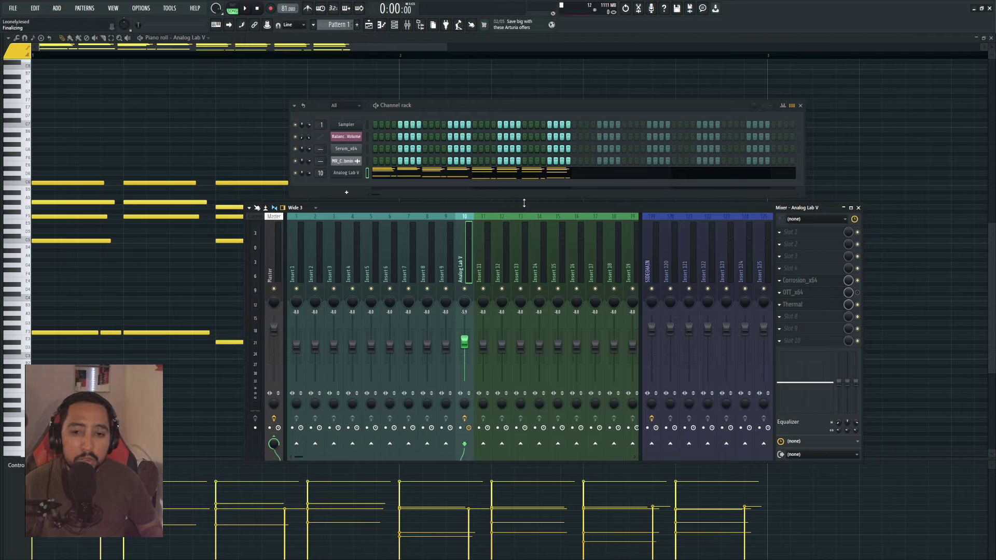
pyautogui.scroll(-1, 817, 309)
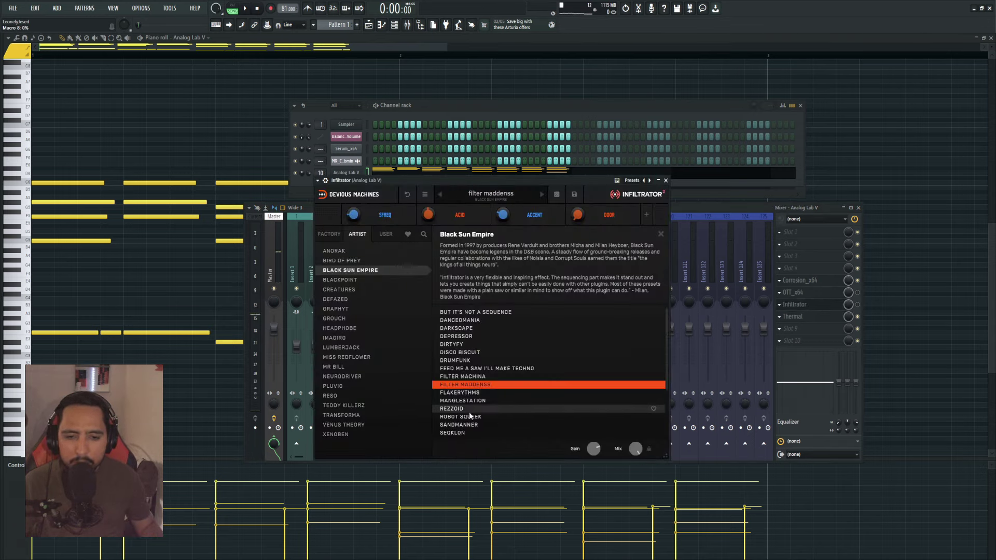
pyautogui.scroll(2, 476, 371)
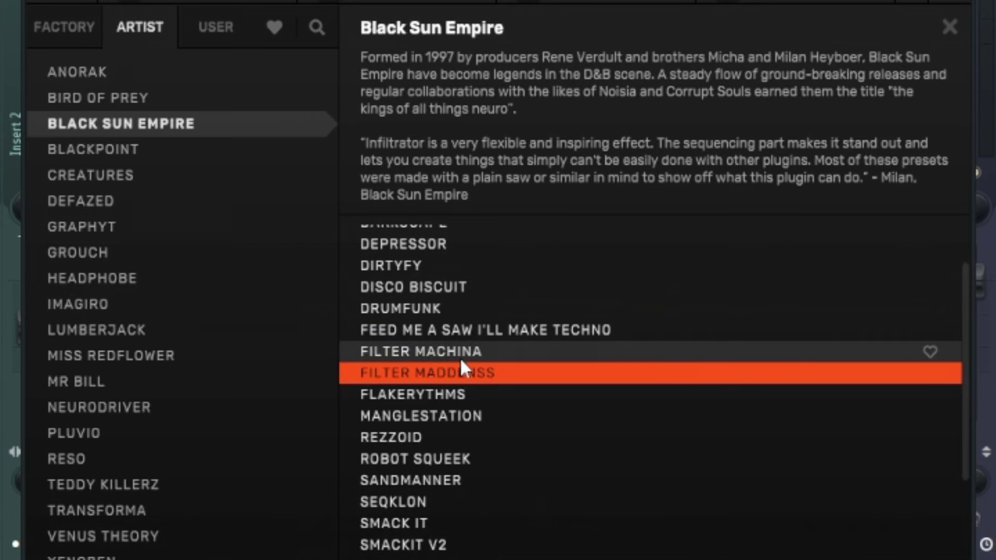
pyautogui.scroll(2, 477, 379)
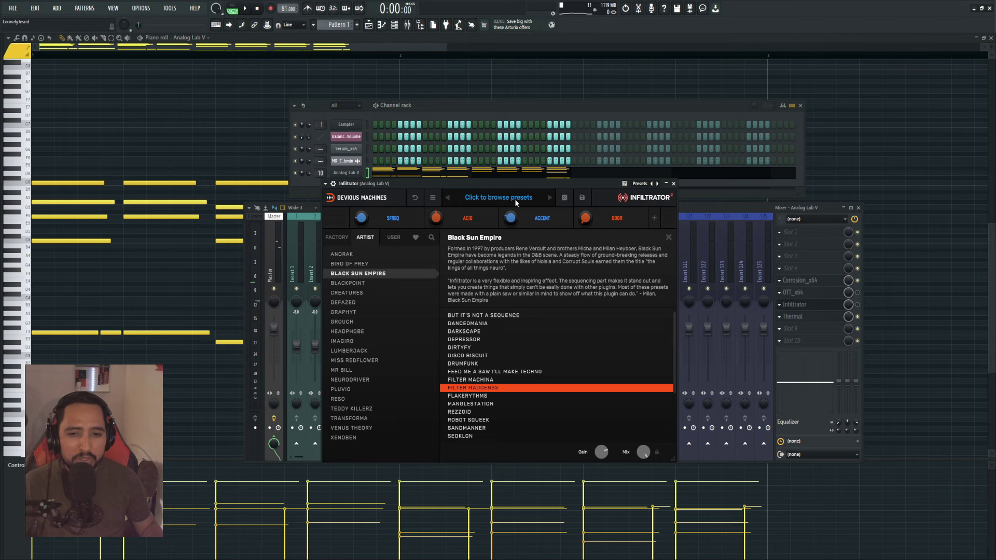
# Load the user preset DYTC - Filmad 2 in Infiltrator and add Unfiltered Audio SpecOps to the Analog Lab V mixer track.
pyautogui.click(515, 198)
pyautogui.click(474, 200)
pyautogui.click(393, 237)
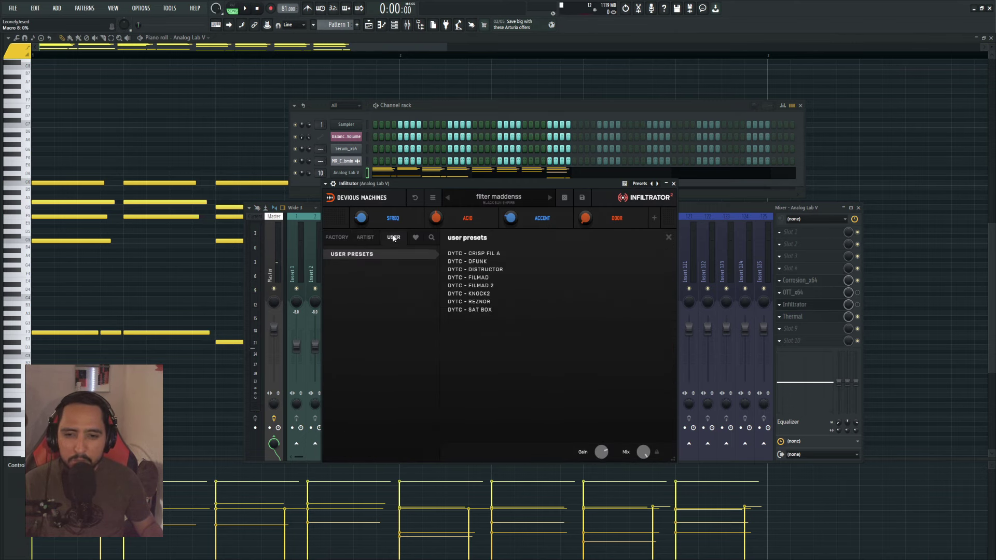
pyautogui.click(484, 287)
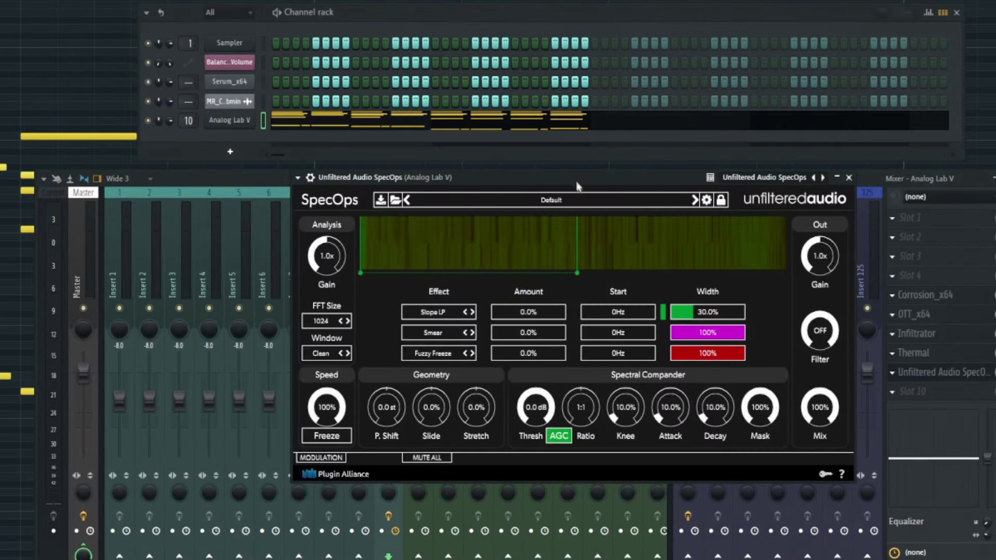
pyautogui.moveTo(577, 184); pyautogui.dragTo(496, 176)
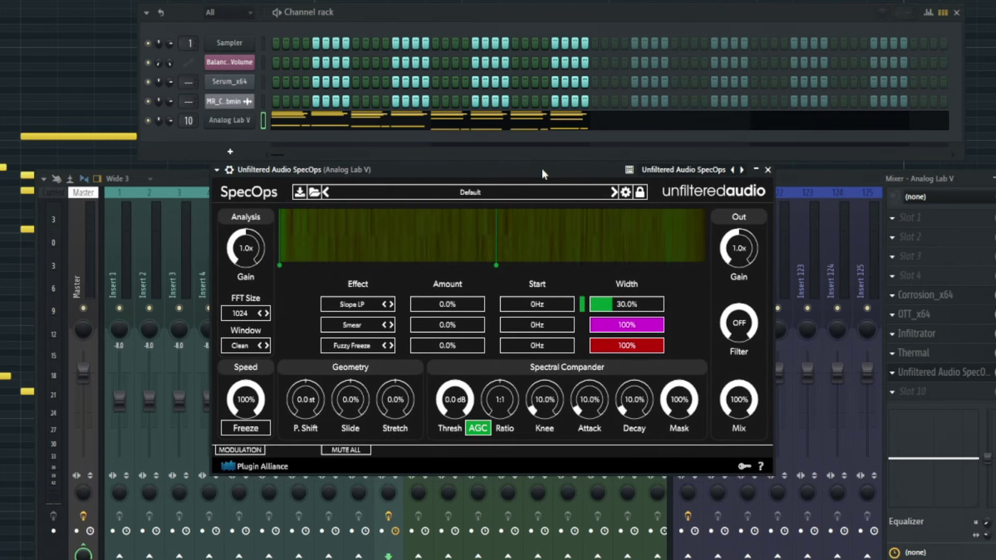
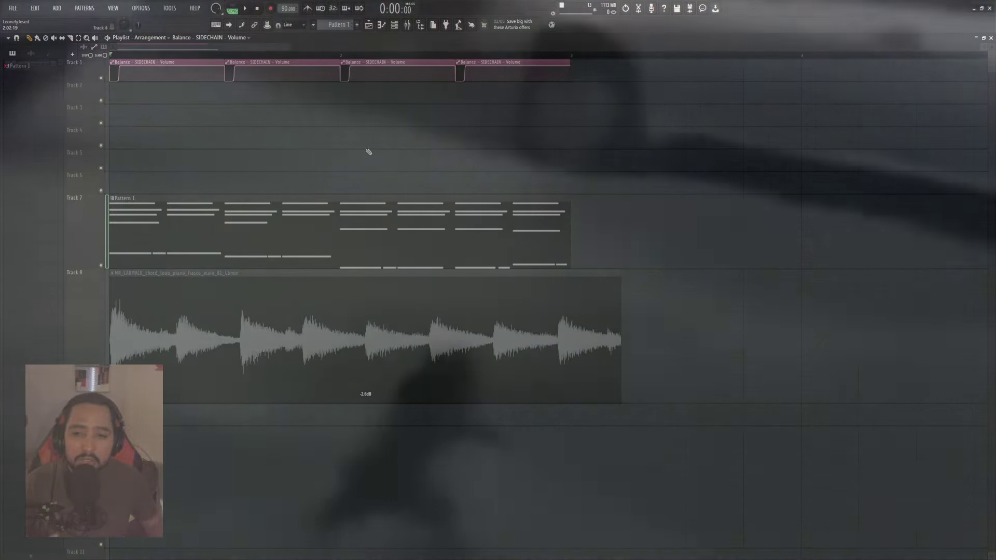
# Place a kick sample from the Dyatic_kicks folder on Track 4 and Dyatic_drum_hit_snare_dnb_04 on Track 5.
pyautogui.moveTo(14, 267)
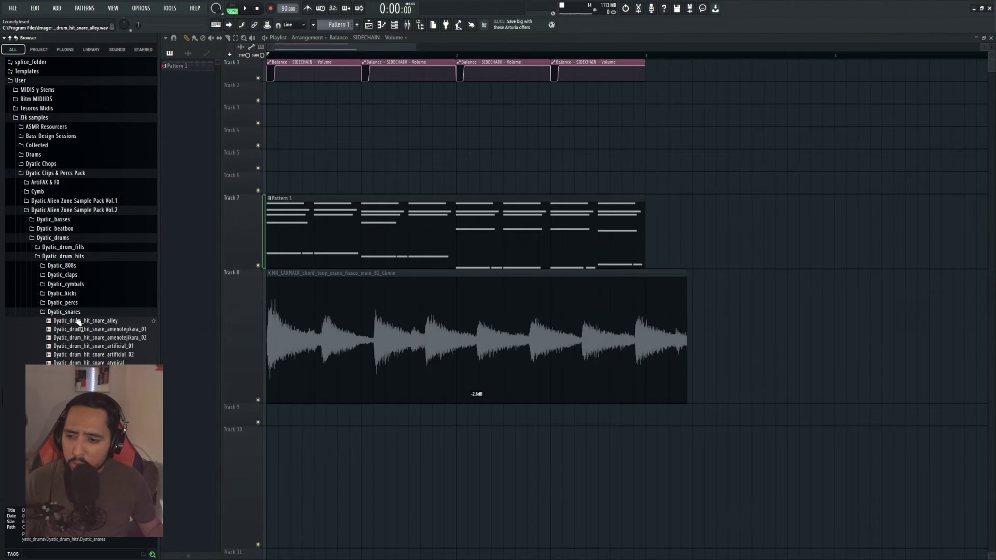
pyautogui.click(76, 312)
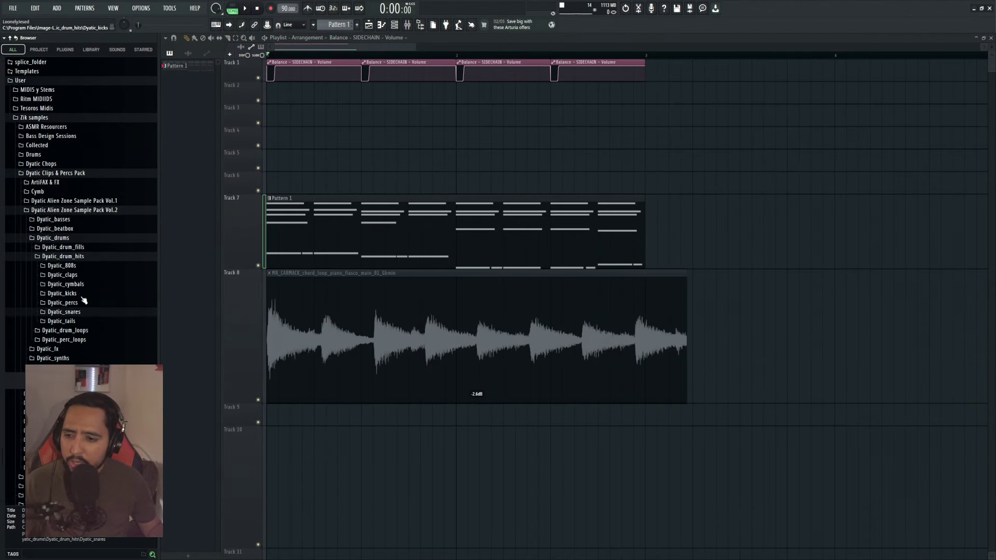
pyautogui.click(81, 296)
pyautogui.scroll(-3, 106, 275)
pyautogui.moveTo(123, 252); pyautogui.dragTo(116, 127)
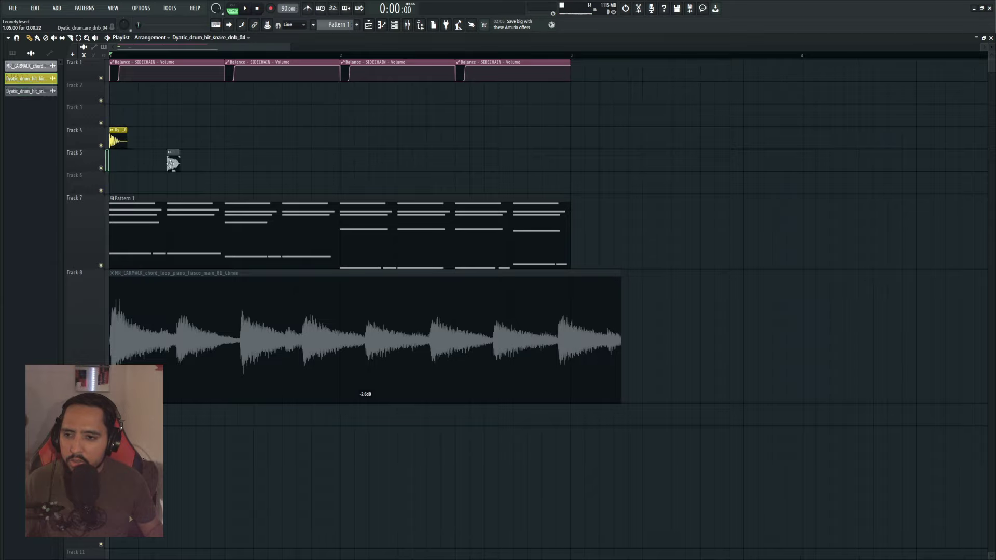
# Repeat the kick and snare clips on Tracks 4 and 5, with trimmed SIDECHAIN volume clips aligned to the hits.
pyautogui.doubleClick(172, 163)
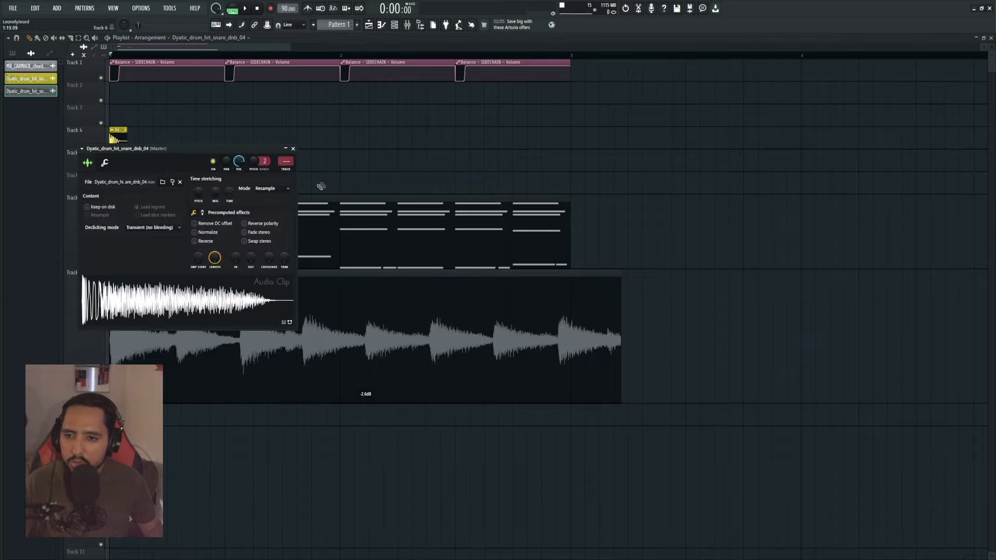
pyautogui.press('Escape')
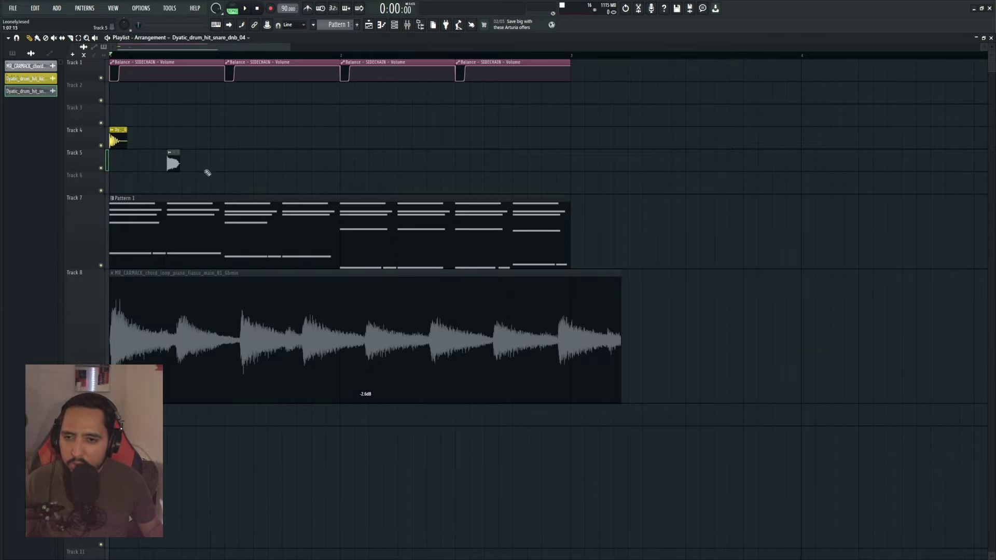
pyautogui.moveTo(249, 141); pyautogui.dragTo(204, 141)
pyautogui.click(226, 62)
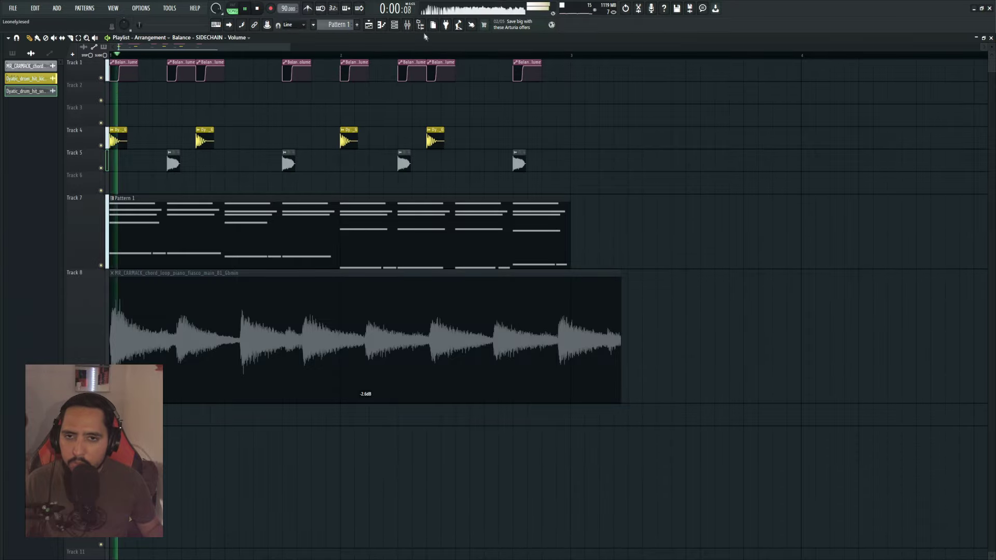
# Switch on Infiltrator and OTT on the Analog Lab V mixer track and lower its fader to -10.1 dB during playback.
pyautogui.press('space')
pyautogui.press('F9')
pyautogui.click(425, 268)
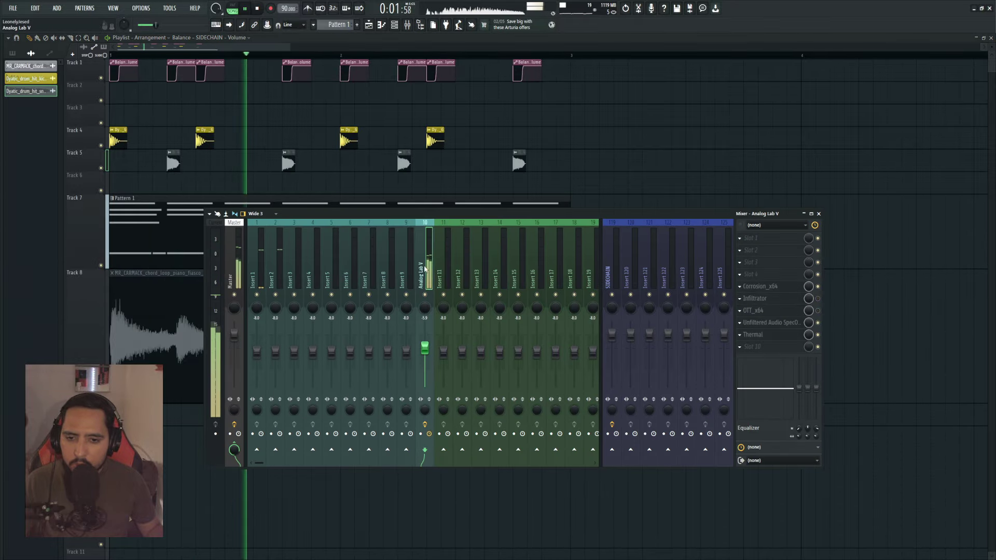
pyautogui.click(818, 299)
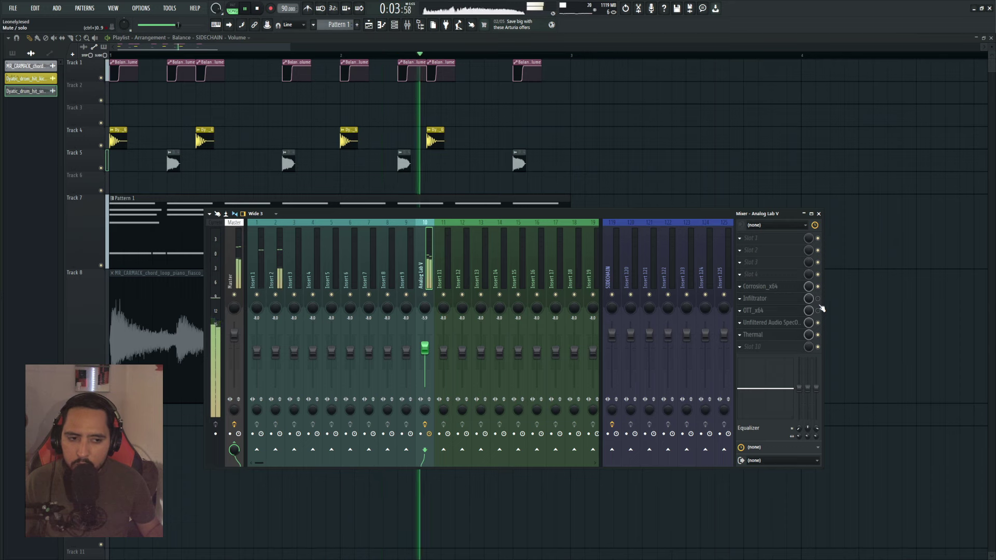
pyautogui.click(818, 311)
pyautogui.moveTo(425, 348); pyautogui.dragTo(424, 352)
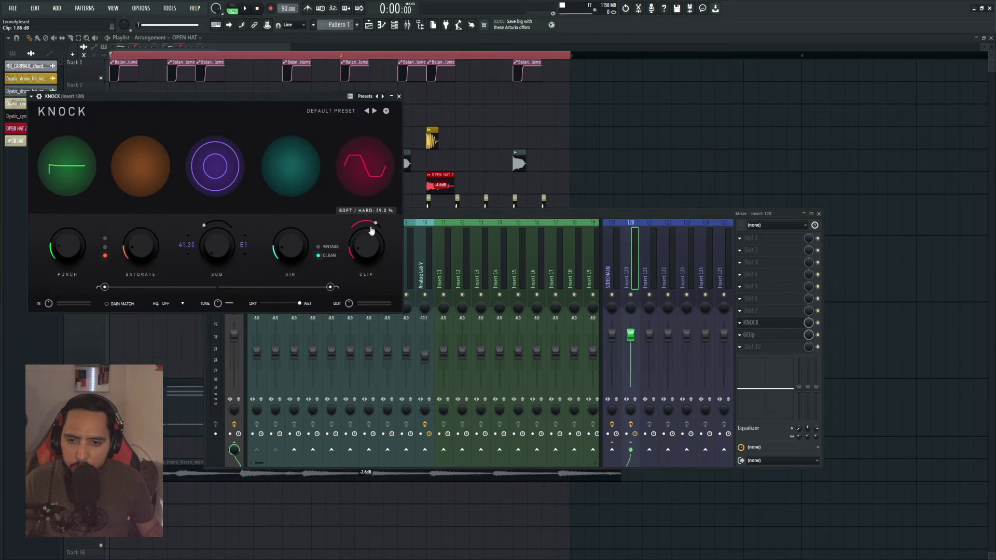
# Add kHs Transient Shaper before KNOCK on the Insert 120 drum bus and raise its Attack.
pyautogui.click(765, 323)
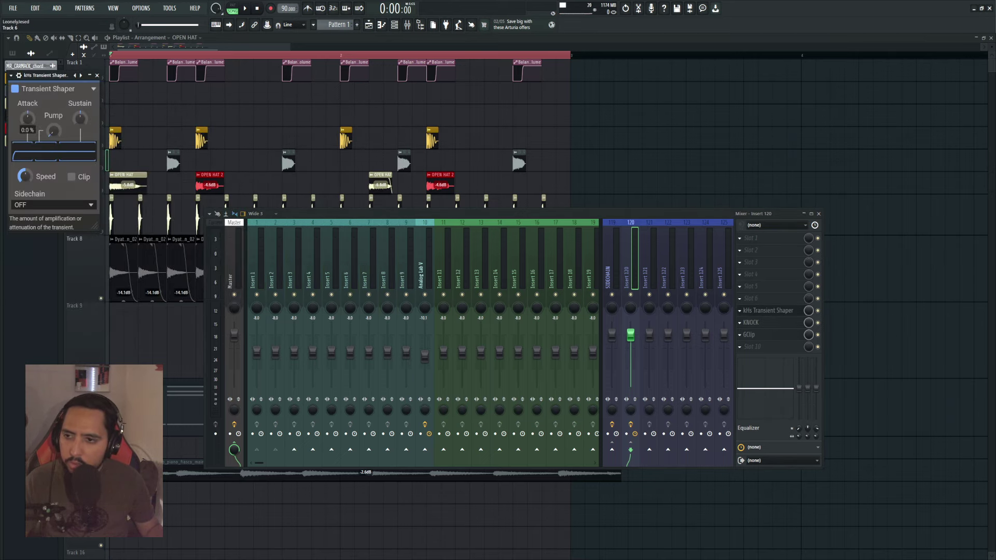
pyautogui.moveTo(27, 139); pyautogui.dragTo(28, 130)
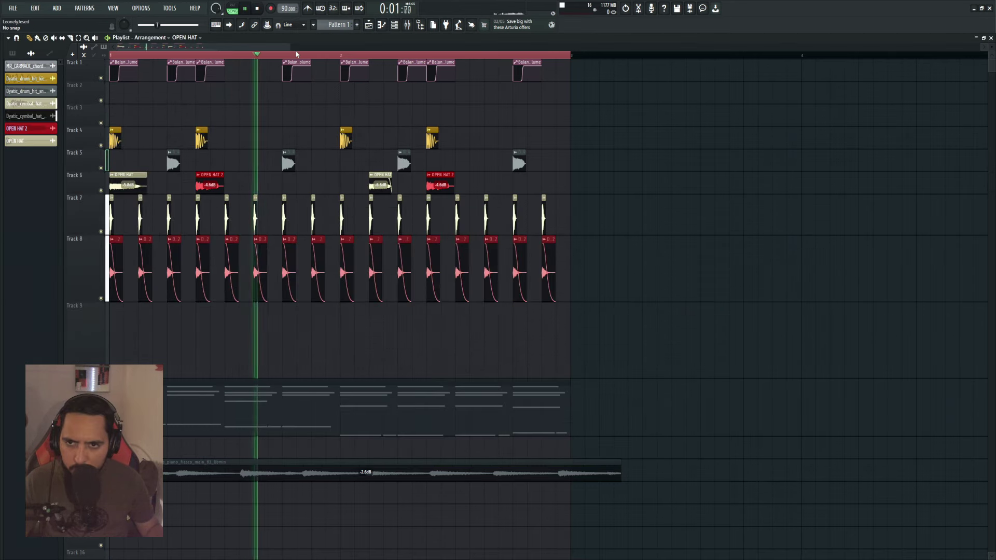
# Lengthen the Track 8 hat clips and their fade-outs together, then raise the Insert 5 and Insert 7 mixer faders slightly during playback.
pyautogui.moveTo(296, 242); pyautogui.dragTo(302, 240)
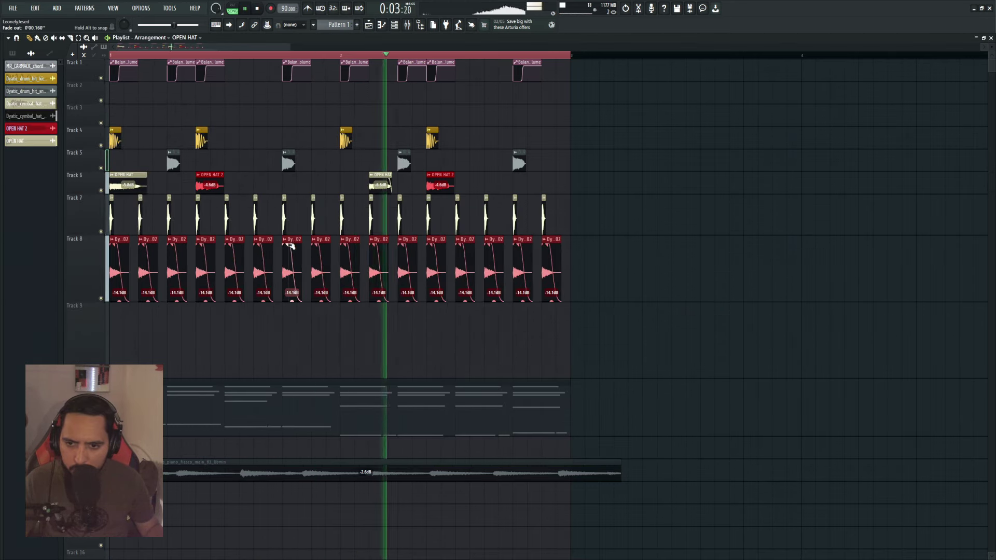
pyautogui.press('F9')
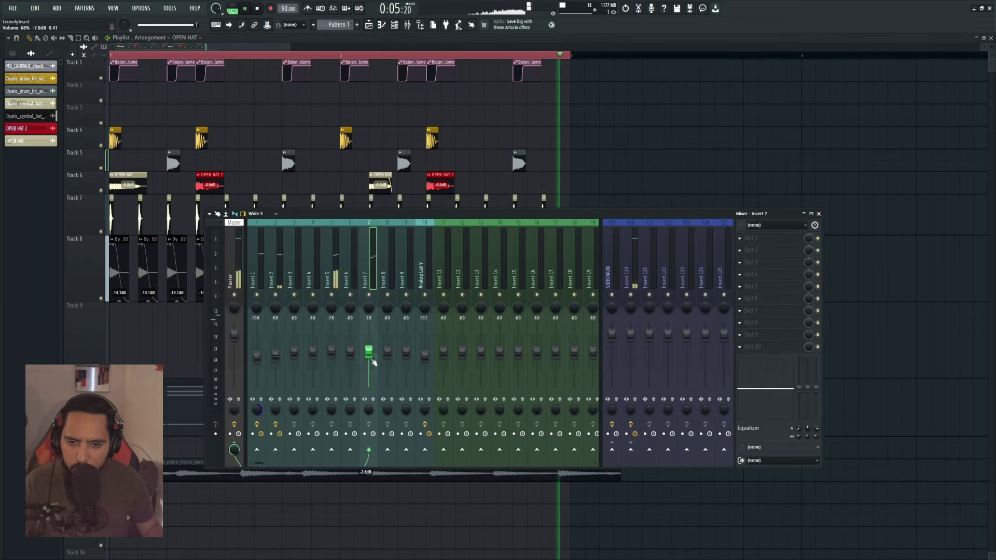
pyautogui.moveTo(331, 352); pyautogui.dragTo(369, 351)
pyautogui.press('F9')
pyautogui.press('space')
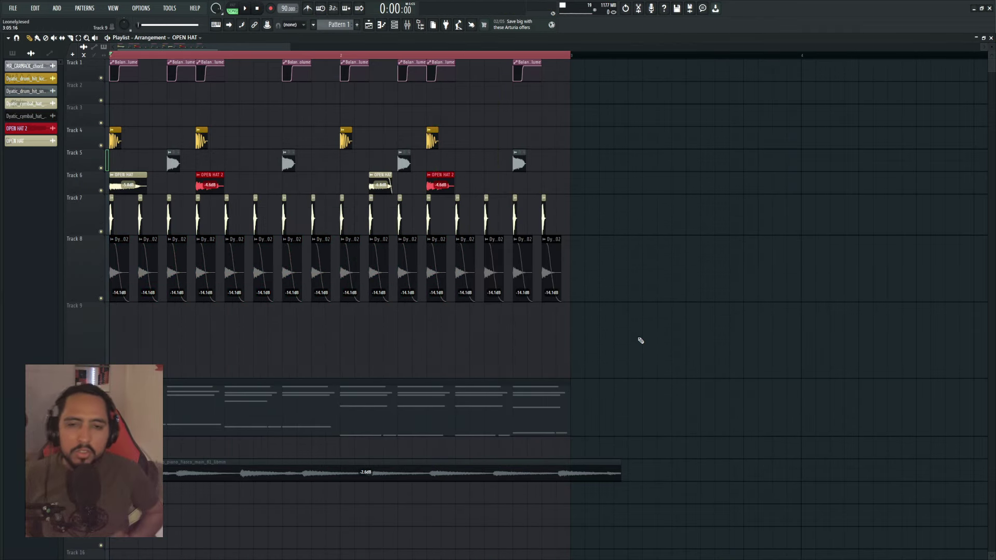
# Reduce the height of Track 8, check C1 gate Stereo on the Analog Lab V mixer track, and set that track's fader to about -7.5 dB.
pyautogui.moveTo(83, 299); pyautogui.dragTo(84, 284)
pyautogui.scroll(-4, 306, 415)
pyautogui.press('0')
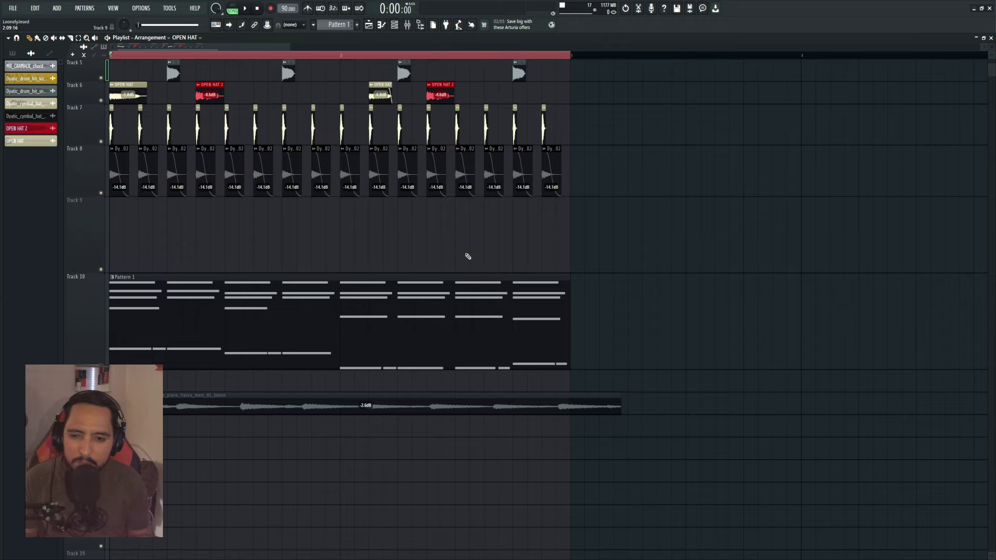
pyautogui.click(409, 28)
pyautogui.click(427, 273)
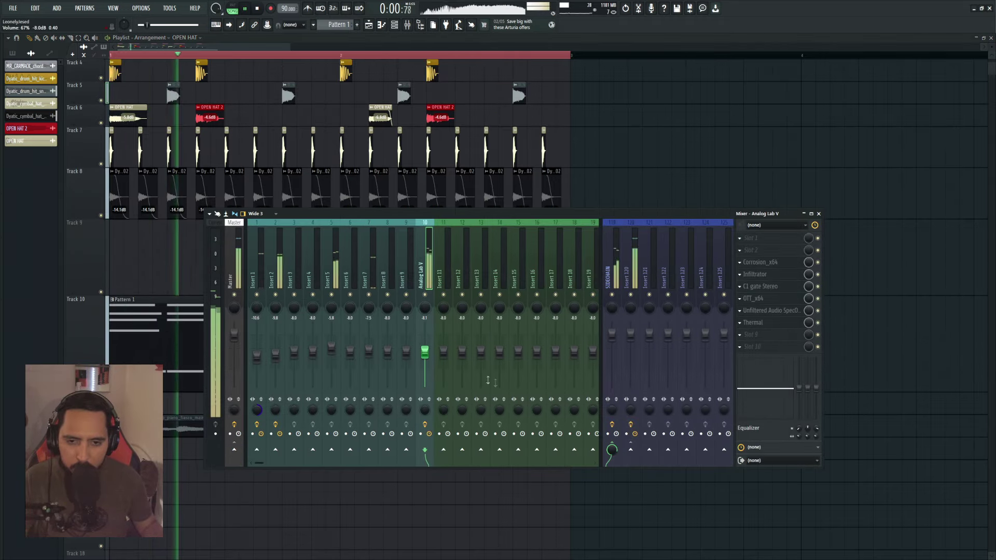
pyautogui.moveTo(425, 349); pyautogui.dragTo(424, 351)
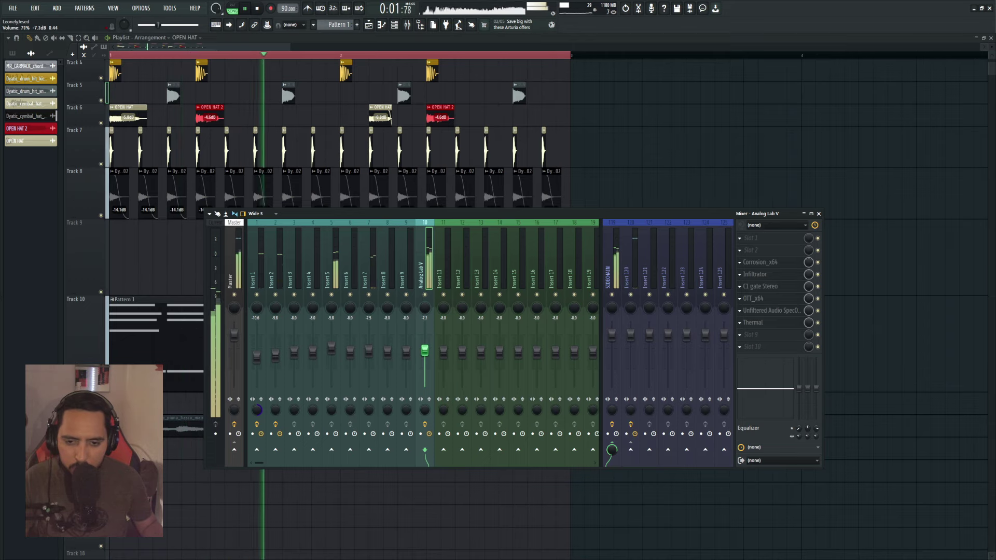
pyautogui.click(782, 289)
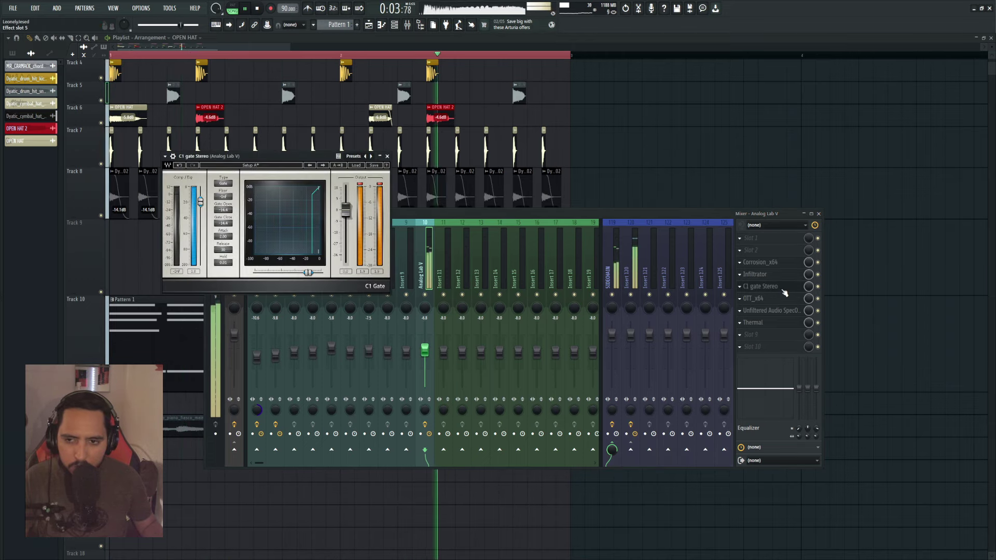
pyautogui.click(782, 289)
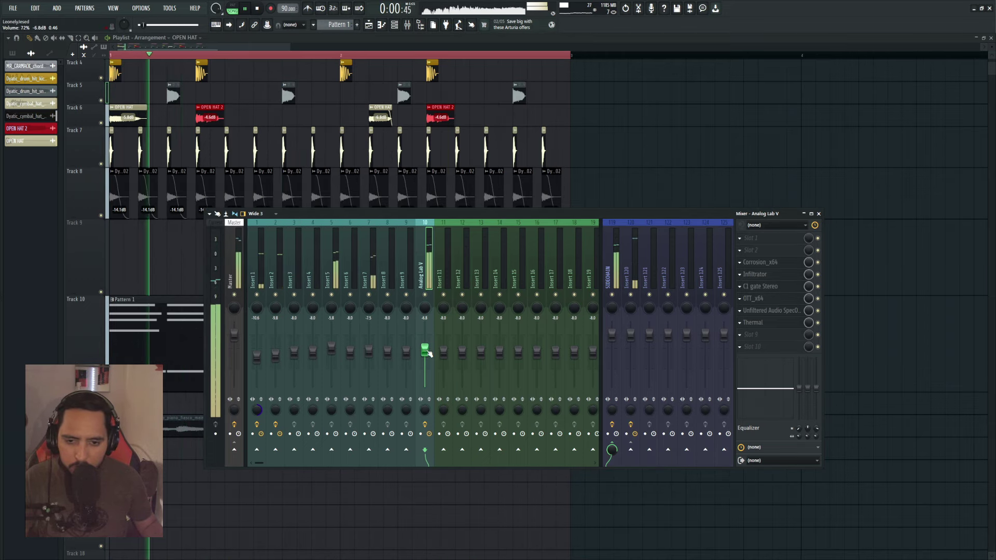
pyautogui.moveTo(427, 352); pyautogui.dragTo(427, 353)
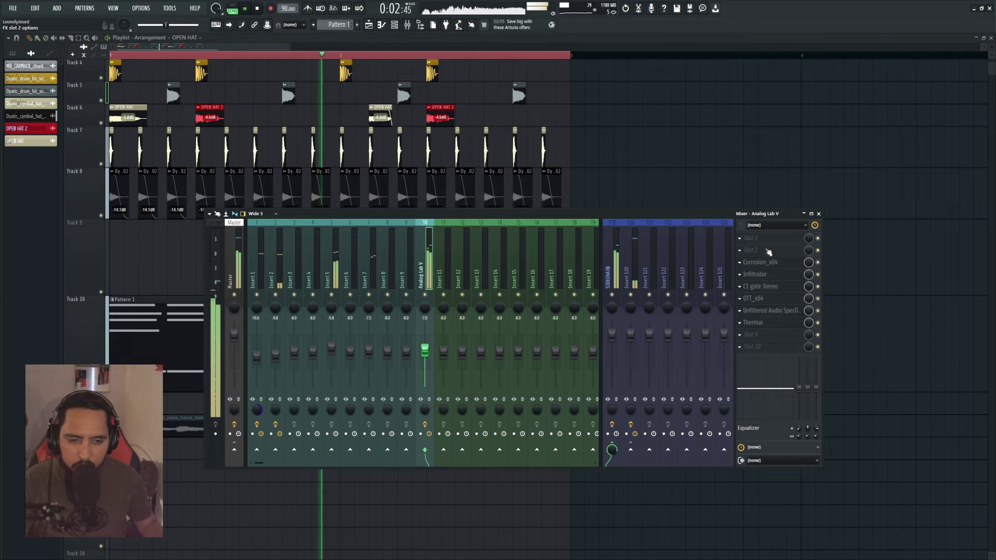
# Shorten all the hat clips on Track 8 together and deselect them.
pyautogui.press('F9')
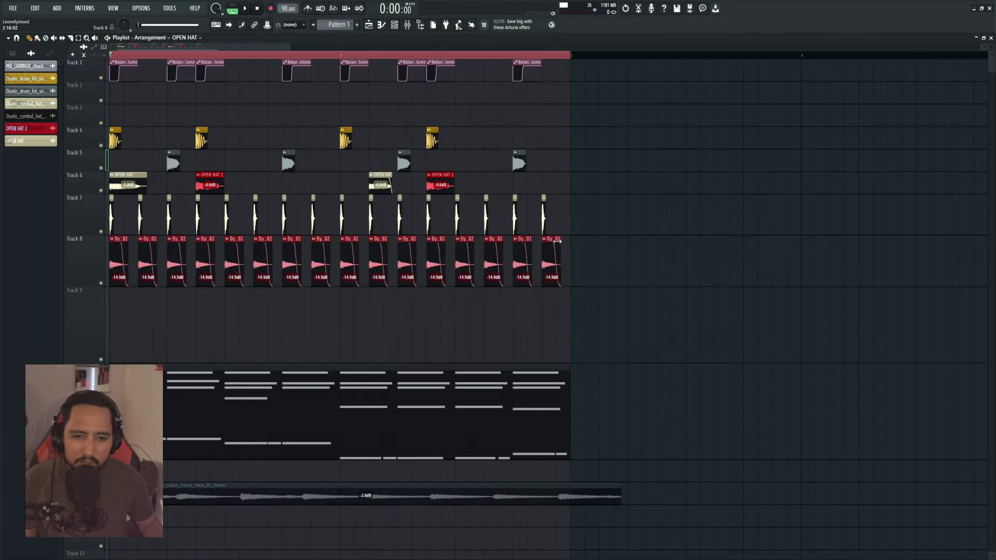
pyautogui.moveTo(558, 241); pyautogui.dragTo(549, 247)
pyautogui.hotkey('ctrl', 'd')
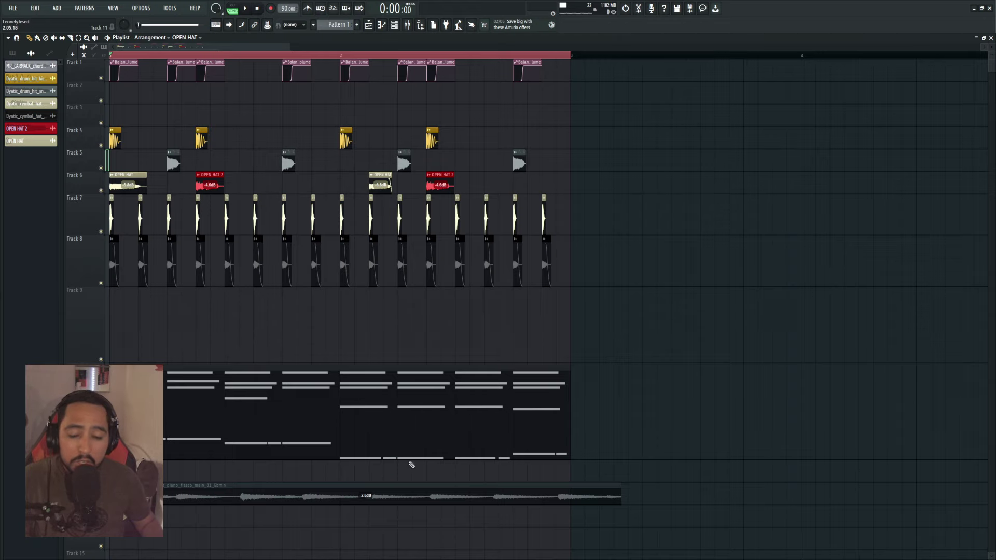
# Add melody notes around the Analog Lab V chords in Pattern 1, then shift the last top note slightly later and lengthen it.
pyautogui.doubleClick(176, 427)
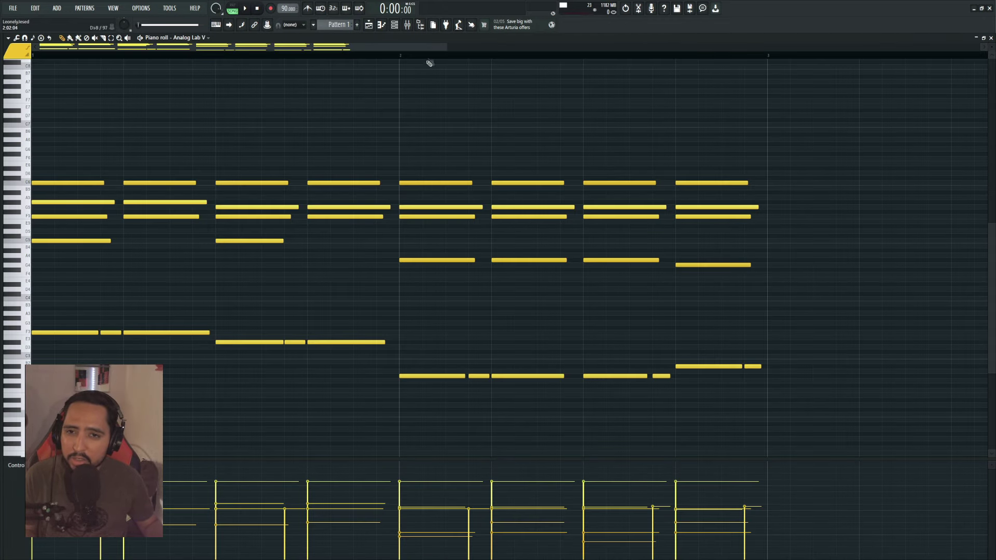
pyautogui.click(407, 25)
pyautogui.press('F9')
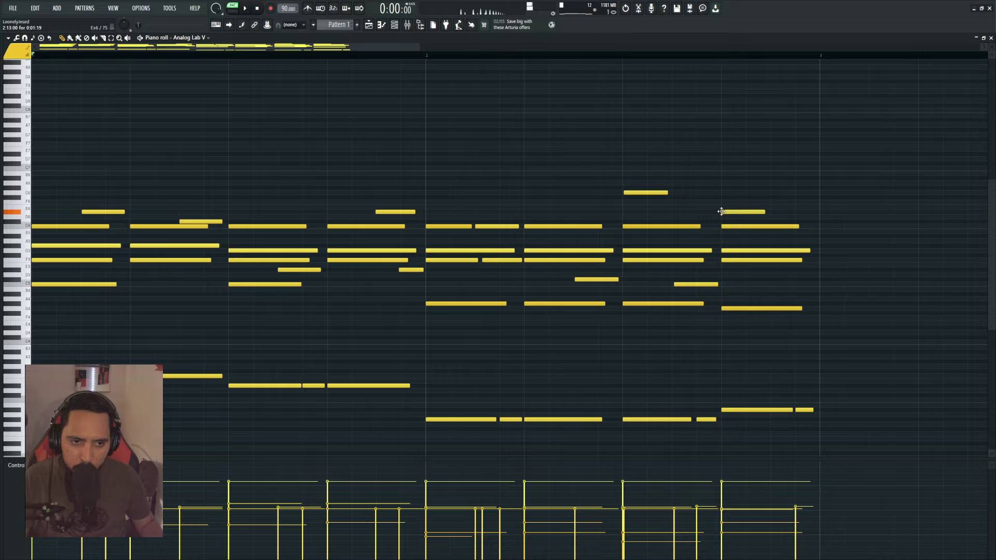
pyautogui.moveTo(721, 211); pyautogui.dragTo(723, 211)
pyautogui.press('space')
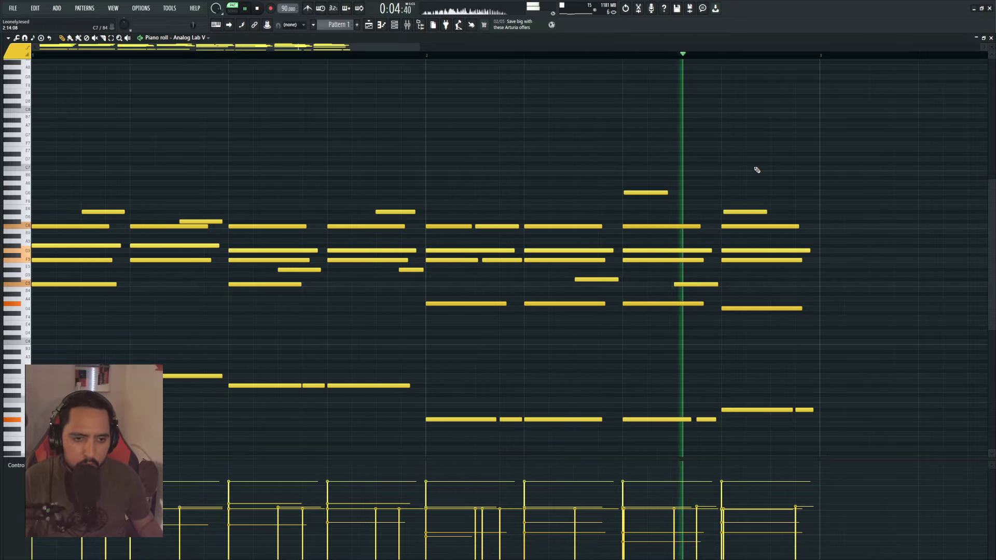
pyautogui.moveTo(771, 215); pyautogui.dragTo(773, 215)
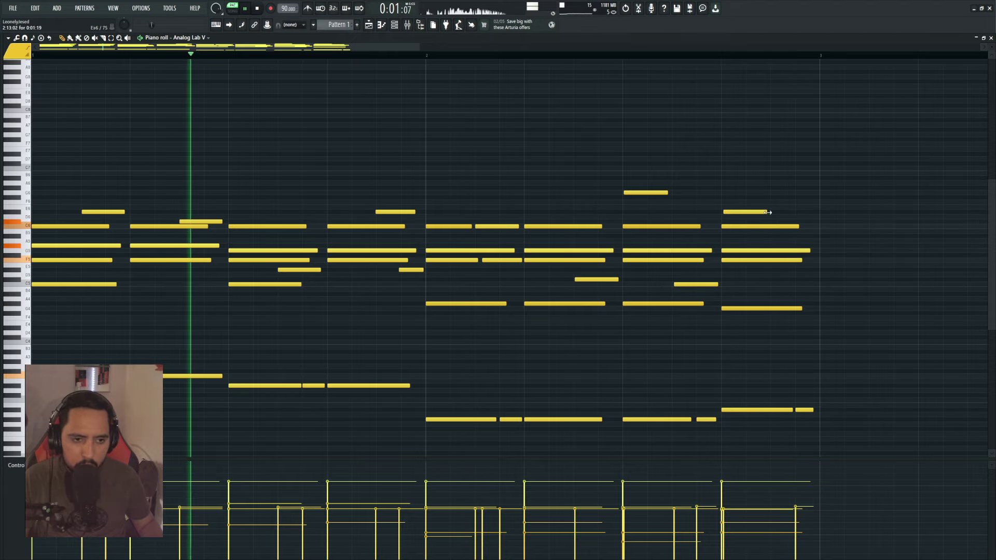
pyautogui.press('space')
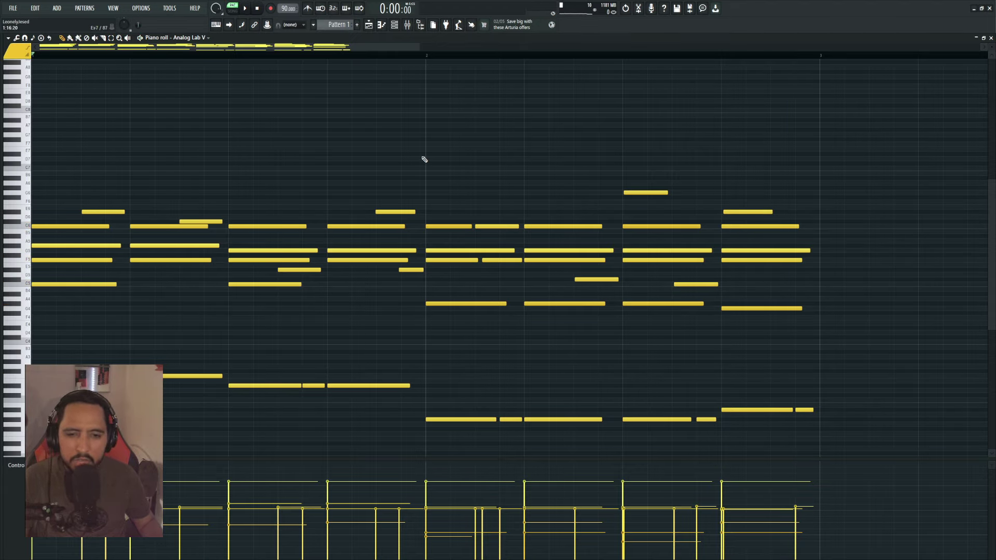
# Transpose all Pattern 1 notes down one semitone during playback and return to the playlist.
pyautogui.click(407, 26)
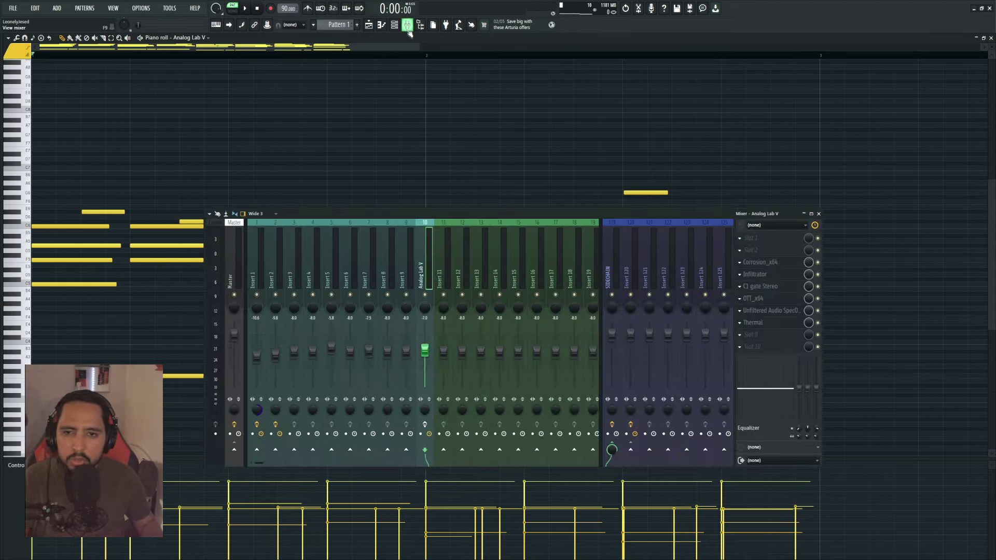
pyautogui.press('Escape')
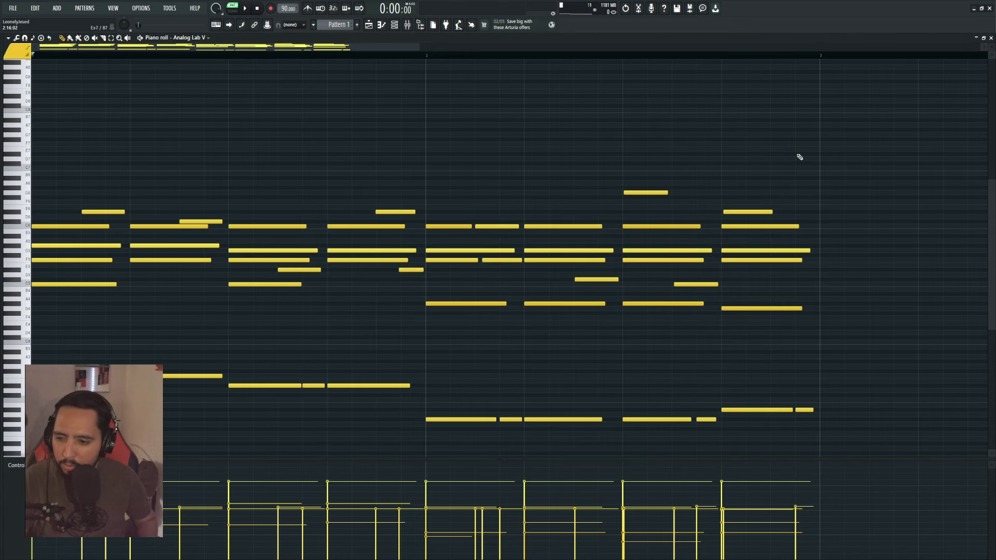
pyautogui.press('space')
pyautogui.press('Down')
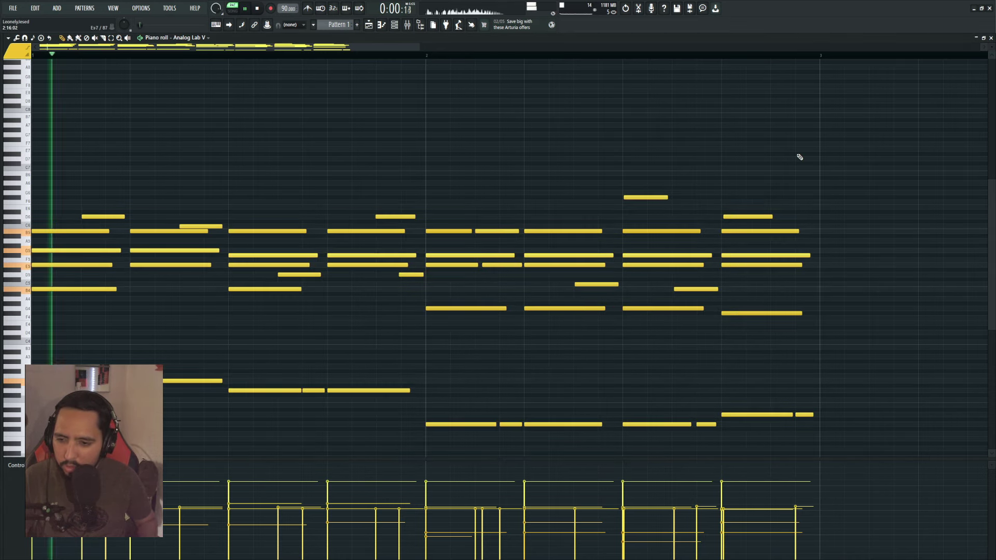
pyautogui.click(369, 26)
pyautogui.press('space')
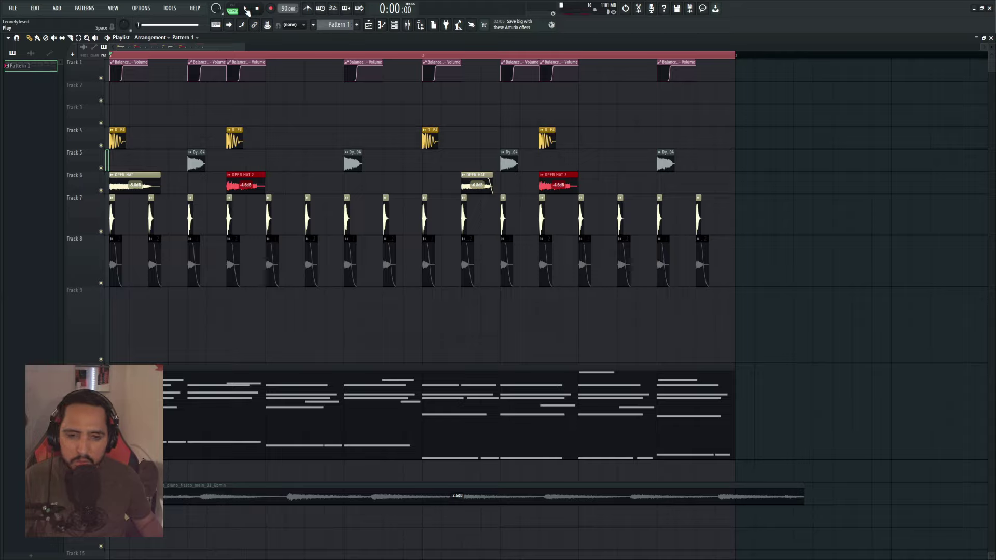
# Put the MR_CARMACK chord loop audio on Track 10, routed to mixer track 12, and chop it into faded segments with gaps.
pyautogui.press('space')
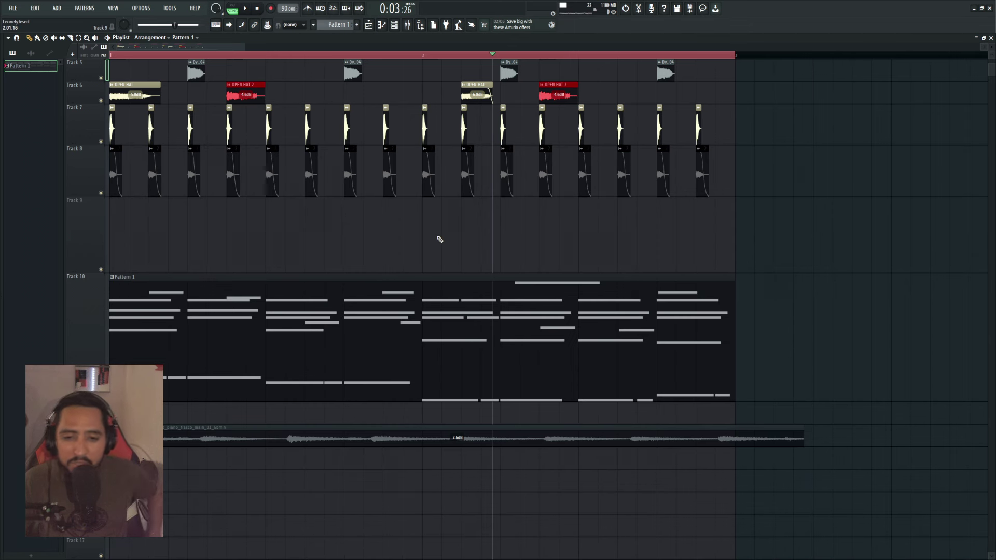
pyautogui.scroll(-2, 436, 239)
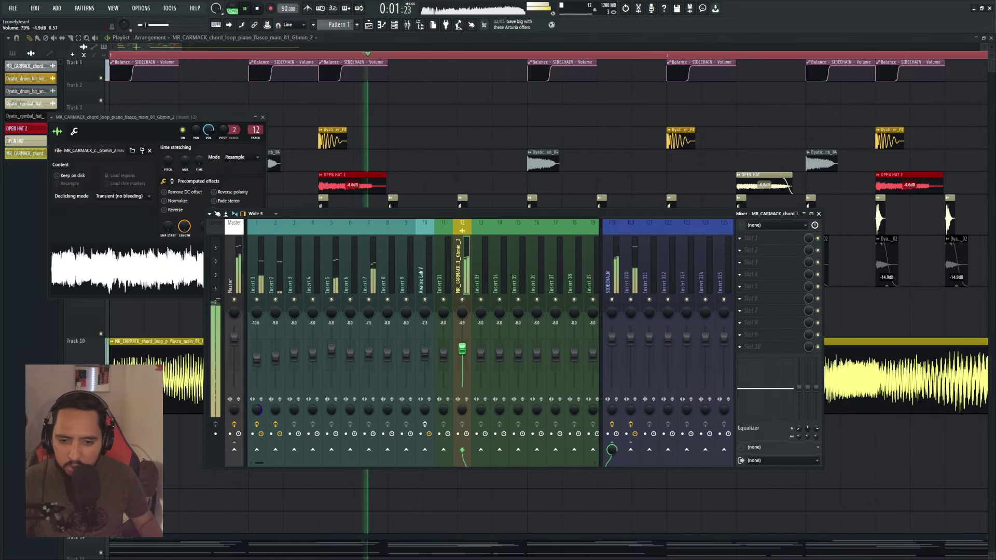
pyautogui.rightClick(487, 169)
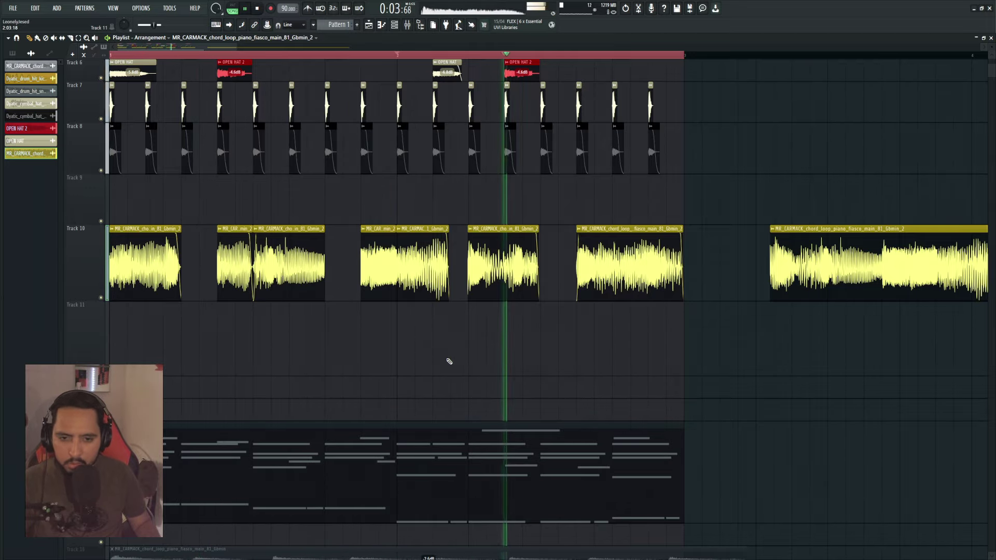
pyautogui.scroll(2, 590, 391)
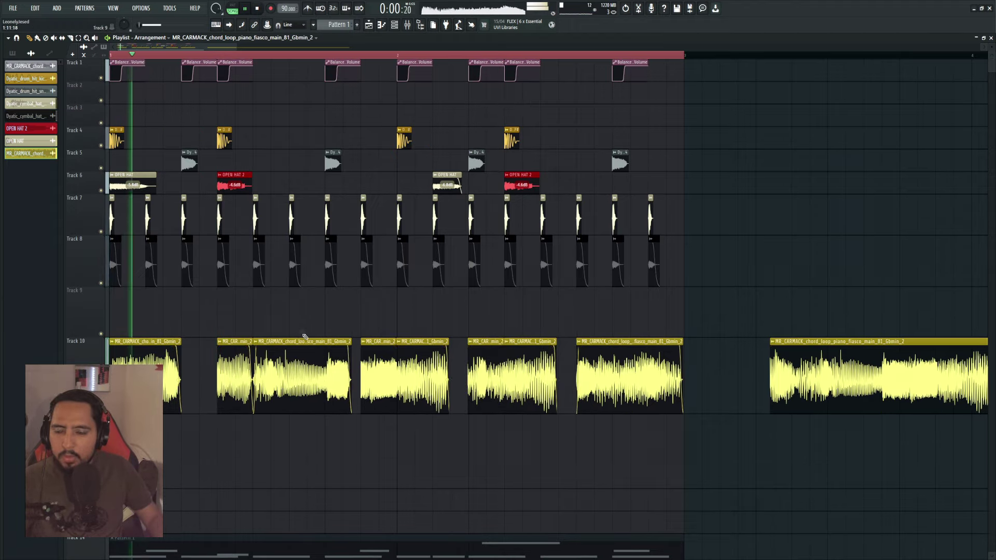
pyautogui.scroll(-1, 311, 332)
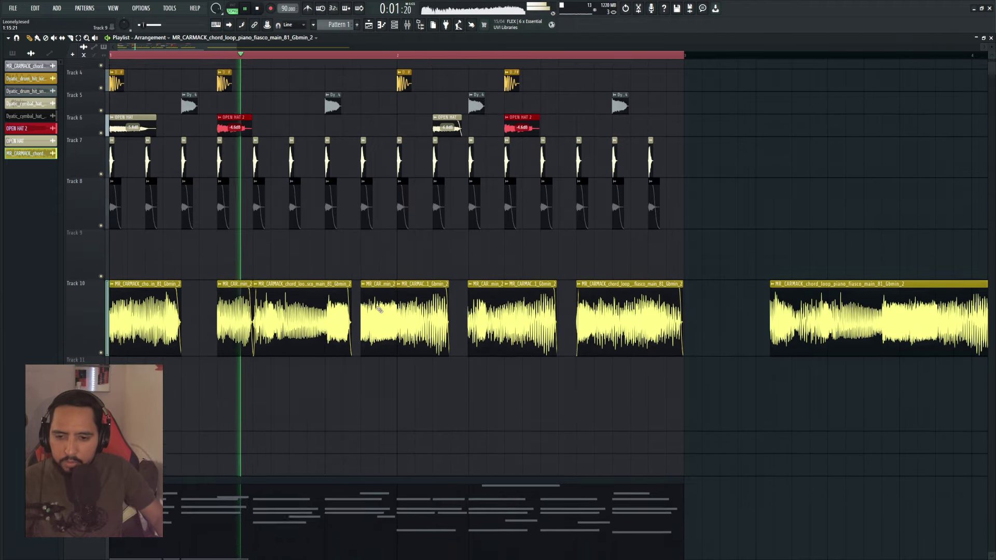
pyautogui.scroll(1, 437, 320)
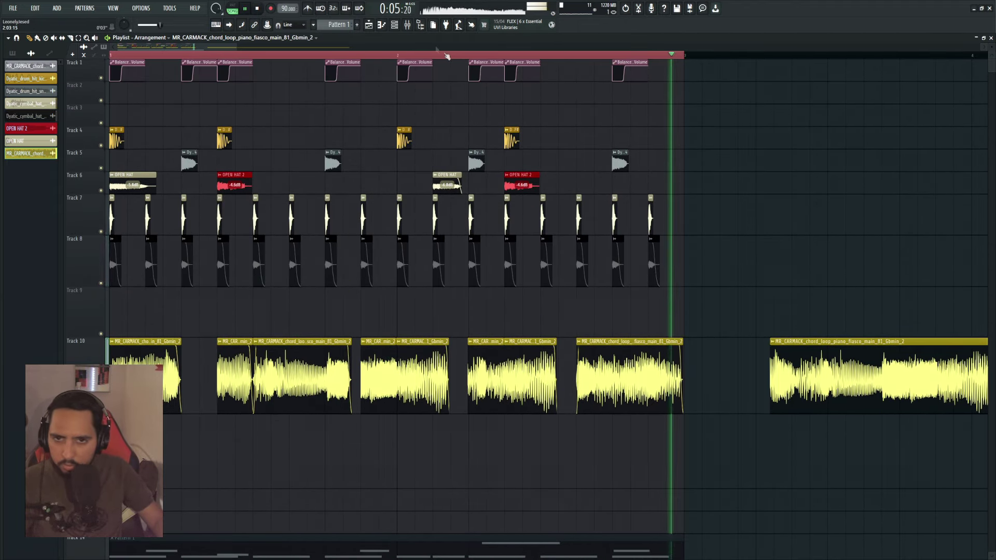
# Create Pattern 2 with a sub bass line on Track 11 that follows the chopped chords, routed to mixer track 13.
pyautogui.press('space')
pyautogui.press('F6')
pyautogui.click(354, 115)
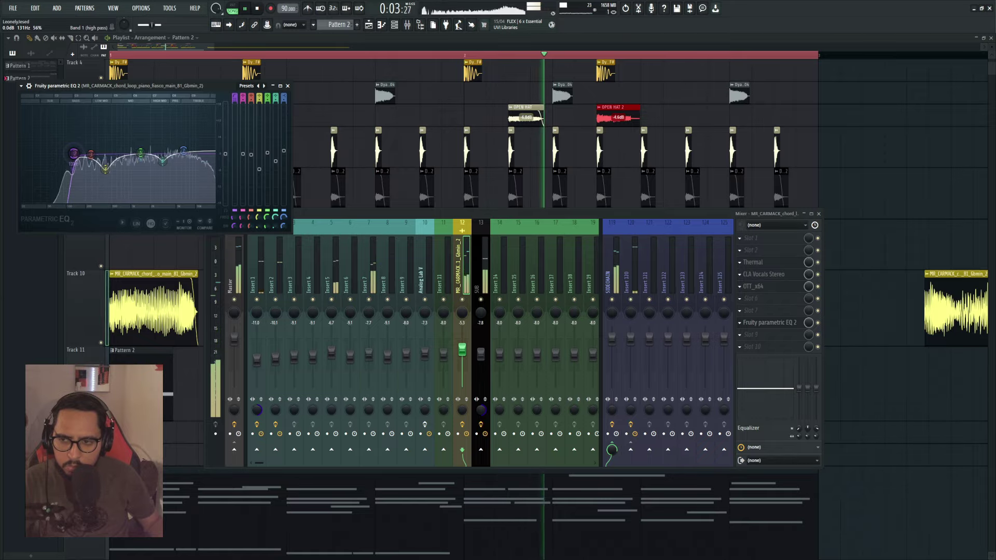
# Set the high-pass band of Fruity parametric EQ 2 on the chord loop track to about 131 Hz and review the Track 10 and 11 clips.
pyautogui.click(777, 325)
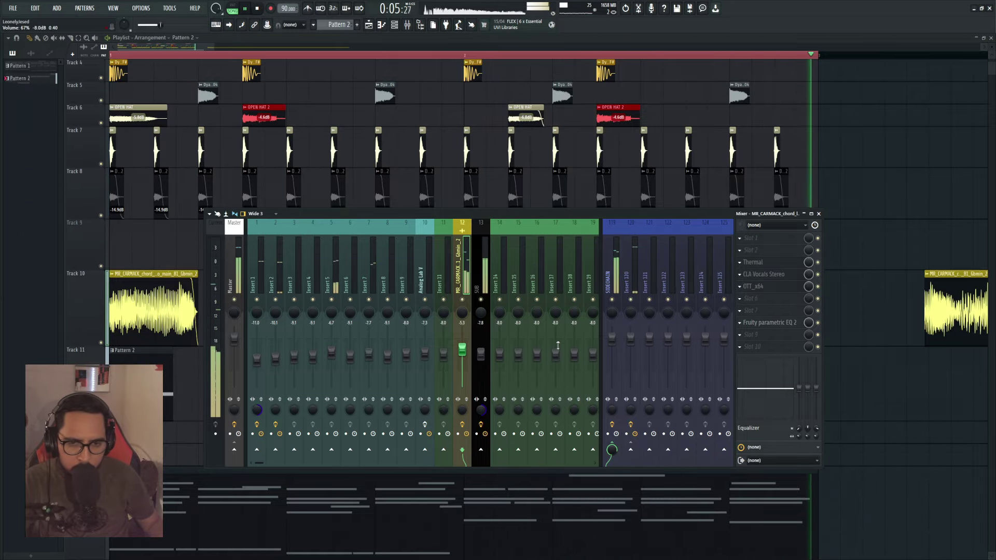
pyautogui.click(818, 214)
pyautogui.scroll(-2, 566, 383)
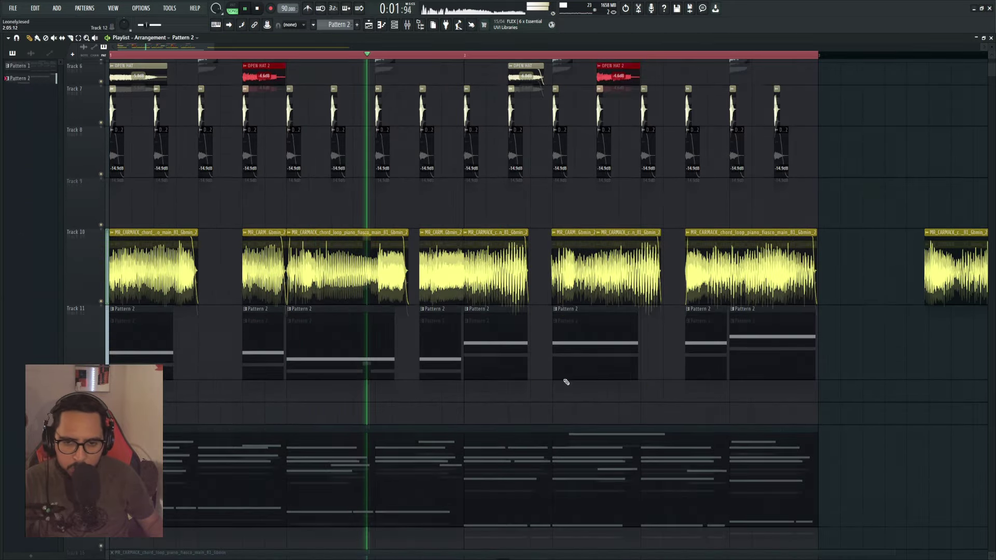
pyautogui.scroll(3, 507, 267)
pyautogui.scroll(-6, 466, 337)
pyautogui.scroll(4, 441, 407)
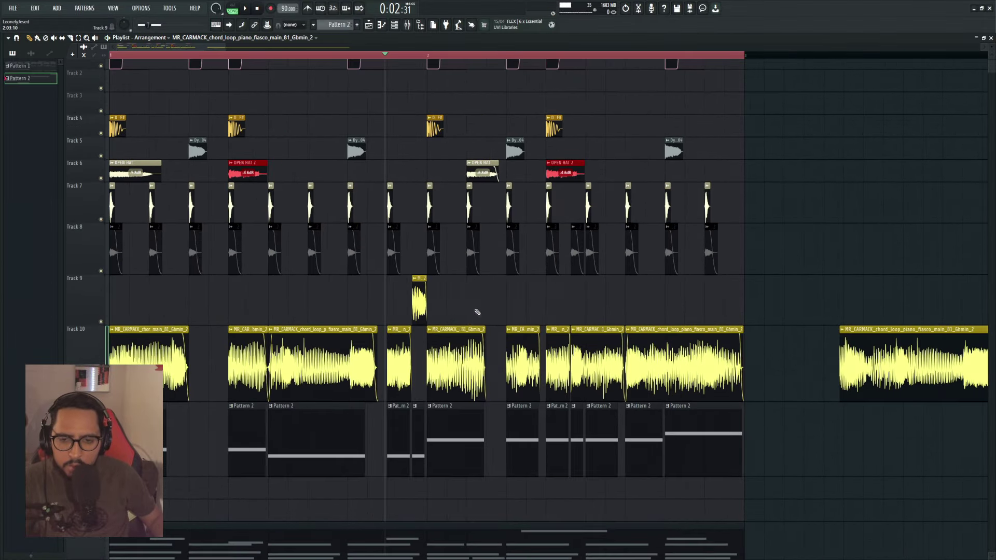
# Move the short chord slice from Track 9 down onto Track 10, lower its gain, and shape the chord clip fades.
pyautogui.moveTo(475, 311); pyautogui.dragTo(409, 282)
pyautogui.hotkey('shift', 'Down')
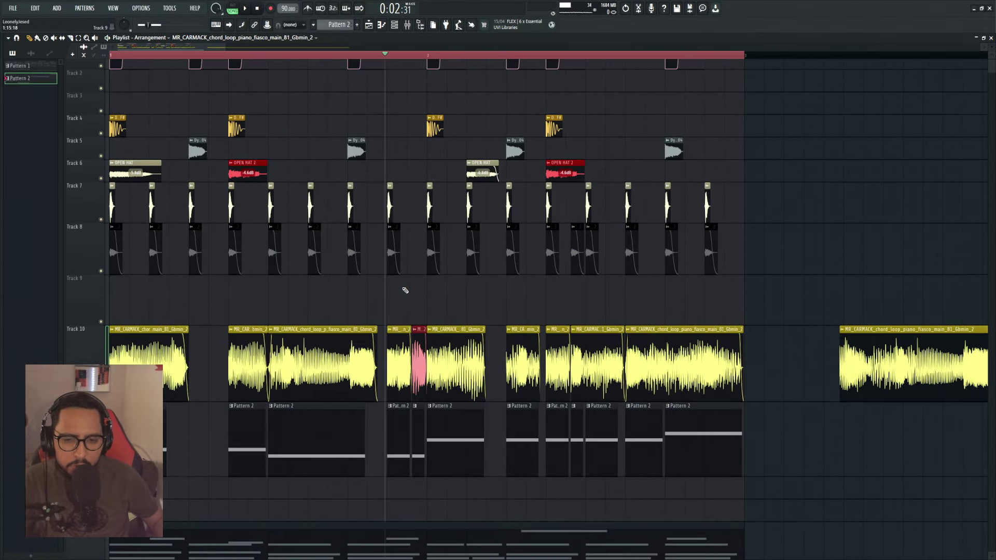
pyautogui.hotkey('ctrl', 'd')
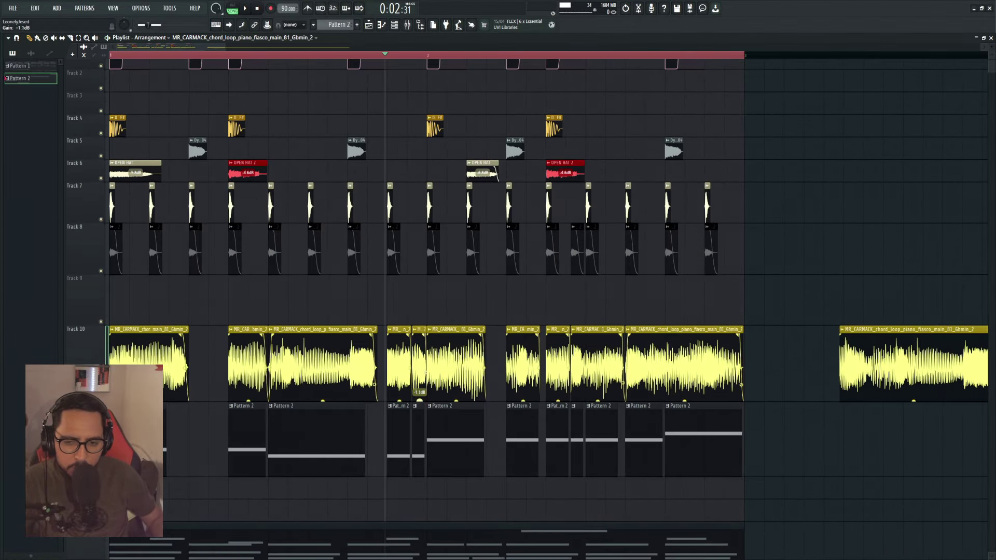
pyautogui.scroll(2, 419, 386)
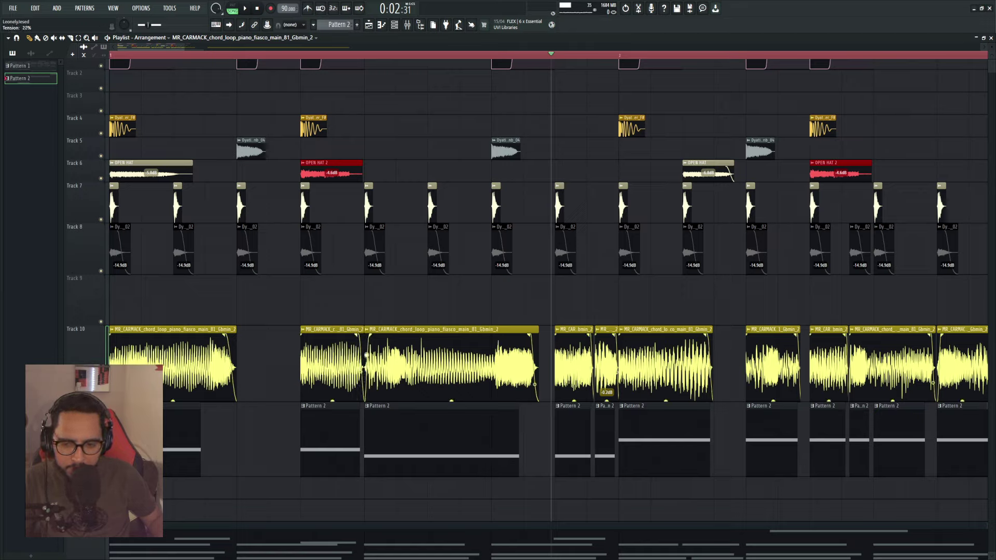
pyautogui.moveTo(518, 401); pyautogui.dragTo(528, 406)
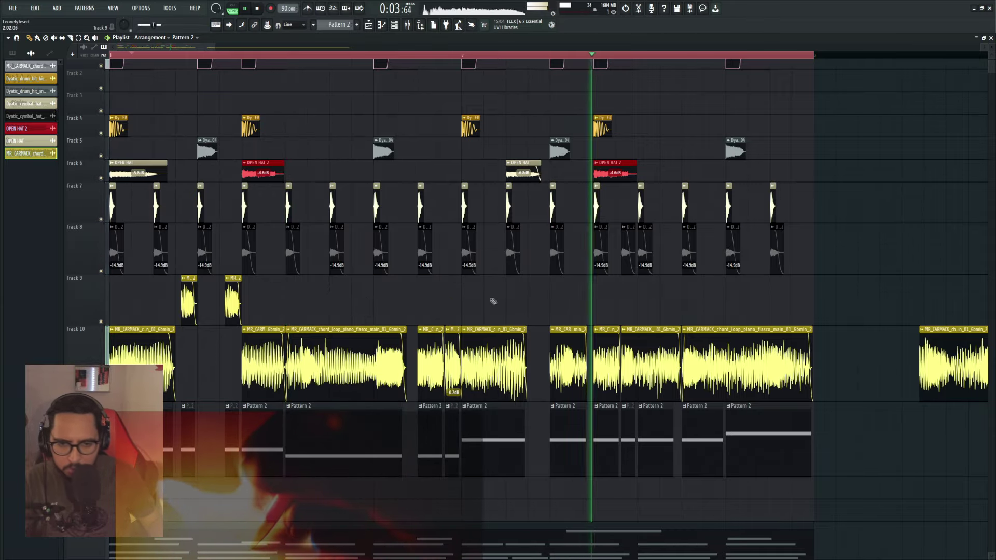
# Place additional short chord loop slices on Track 9 in the gaps between the Track 10 clips.
pyautogui.click(503, 353)
pyautogui.moveTo(502, 352); pyautogui.dragTo(568, 301)
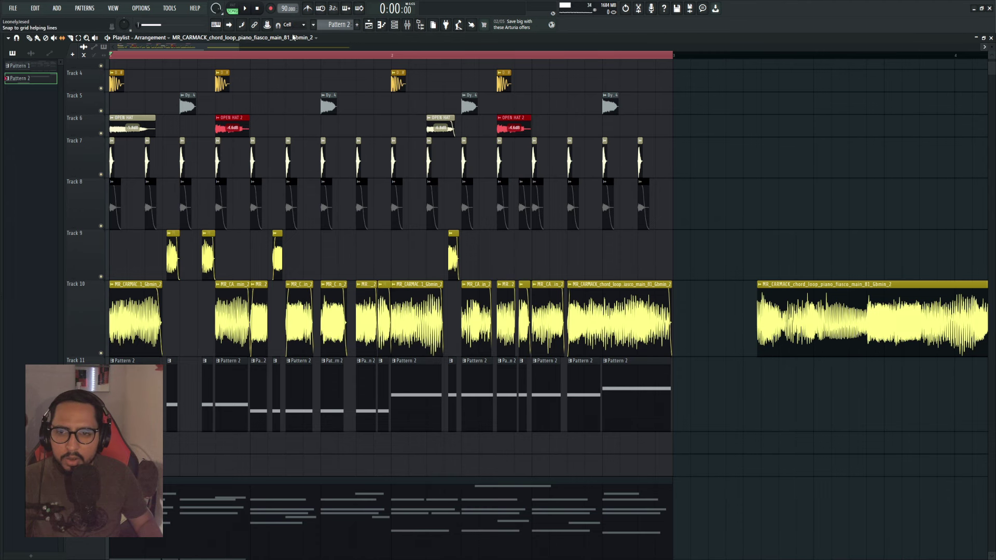
# Move the chord slices and Pattern 2 bass clips down one track, onto Tracks 10 to 12, and reduce those track heights.
pyautogui.click(294, 37)
pyautogui.scroll(-2, 629, 209)
pyautogui.moveTo(698, 187); pyautogui.dragTo(89, 328)
pyautogui.hotkey('shift', 'Down')
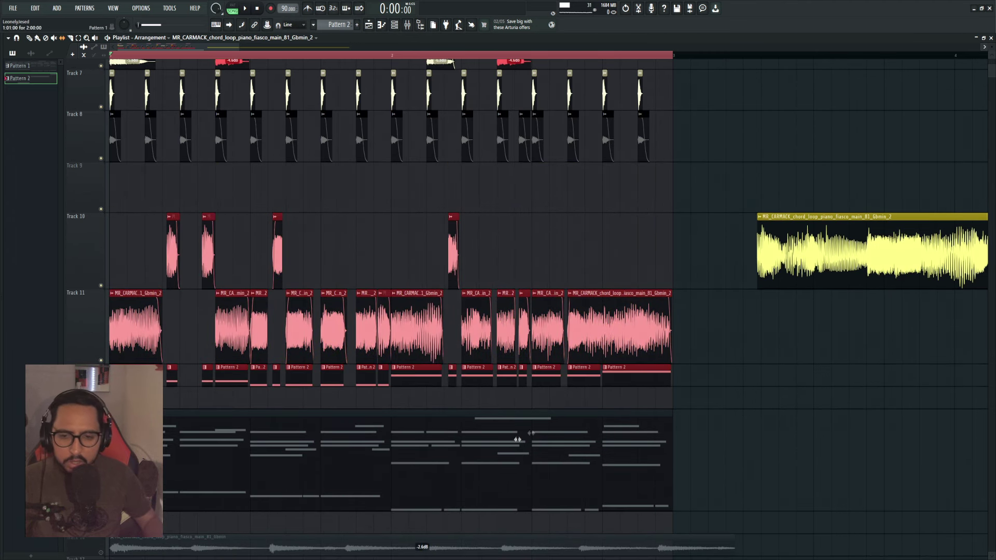
pyautogui.moveTo(87, 286); pyautogui.dragTo(87, 244)
pyautogui.moveTo(88, 320); pyautogui.dragTo(89, 343)
pyautogui.hotkey('ctrl', 'd')
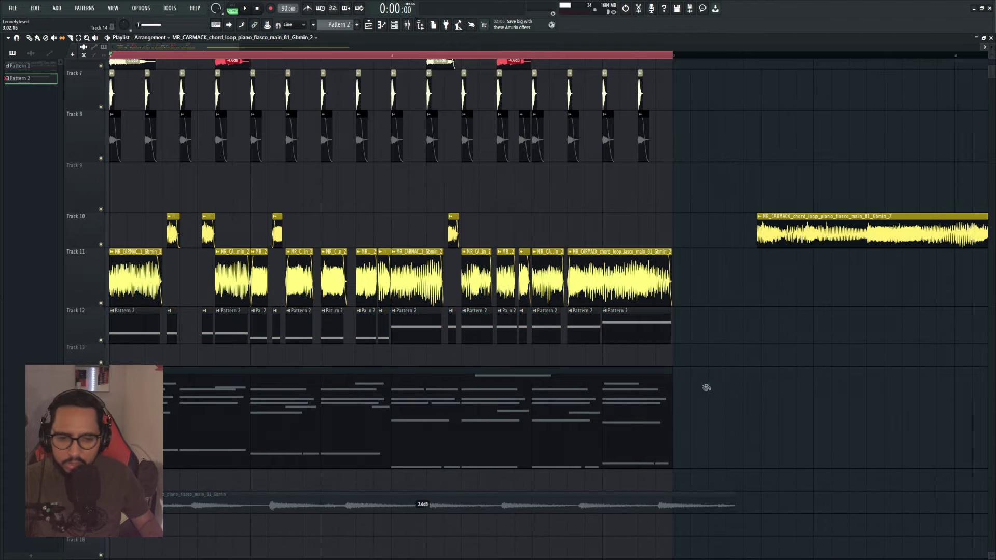
# Move the muted piano pattern and original loop clips down two tracks, and enlarge Track 14 with the Come Closer vocal.
pyautogui.moveTo(716, 386); pyautogui.dragTo(67, 540)
pyautogui.hotkey('shift', 'Down')
pyautogui.hotkey('shift', 'Down')
pyautogui.hotkey('ctrl', 'd')
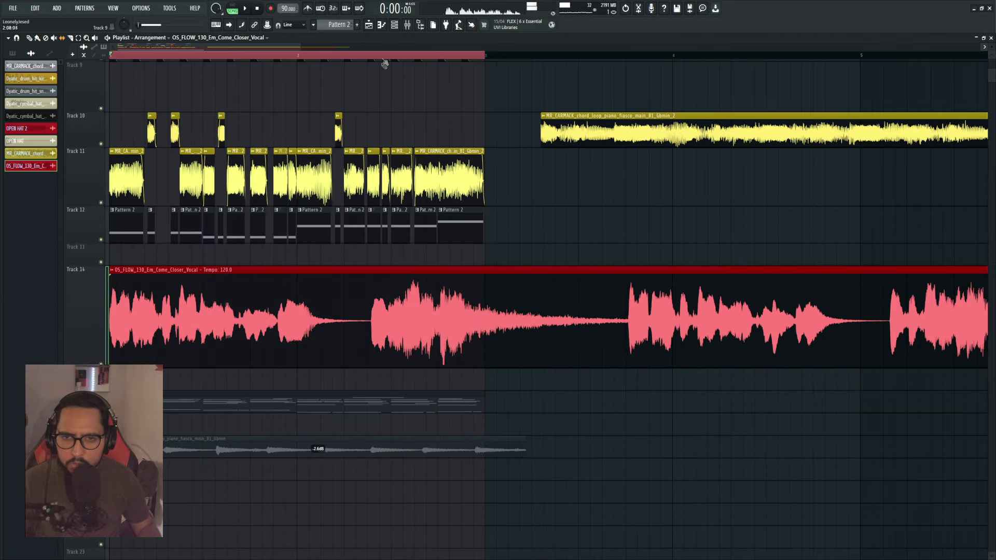
pyautogui.scroll(-2, 385, 58)
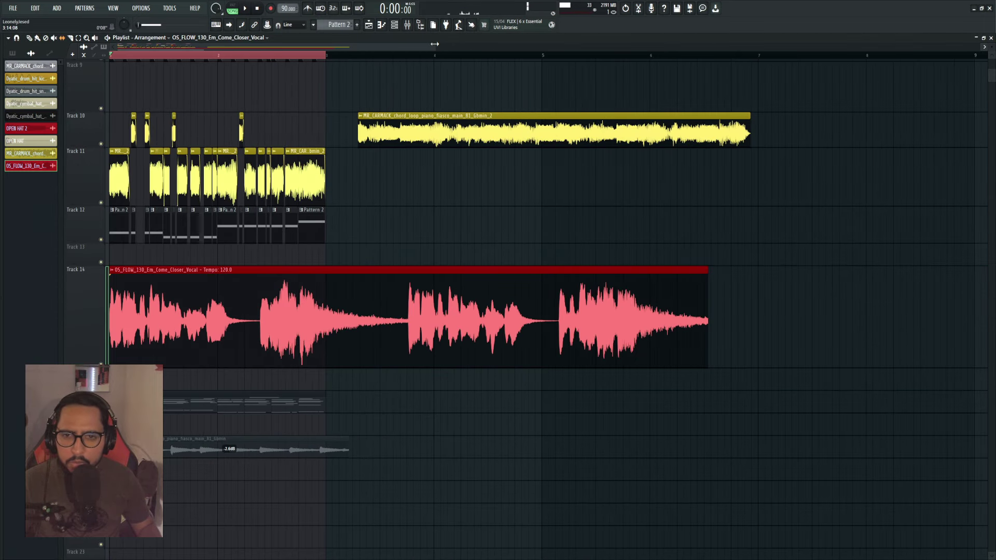
pyautogui.moveTo(435, 44); pyautogui.dragTo(327, 47)
pyautogui.moveTo(91, 363); pyautogui.dragTo(91, 444)
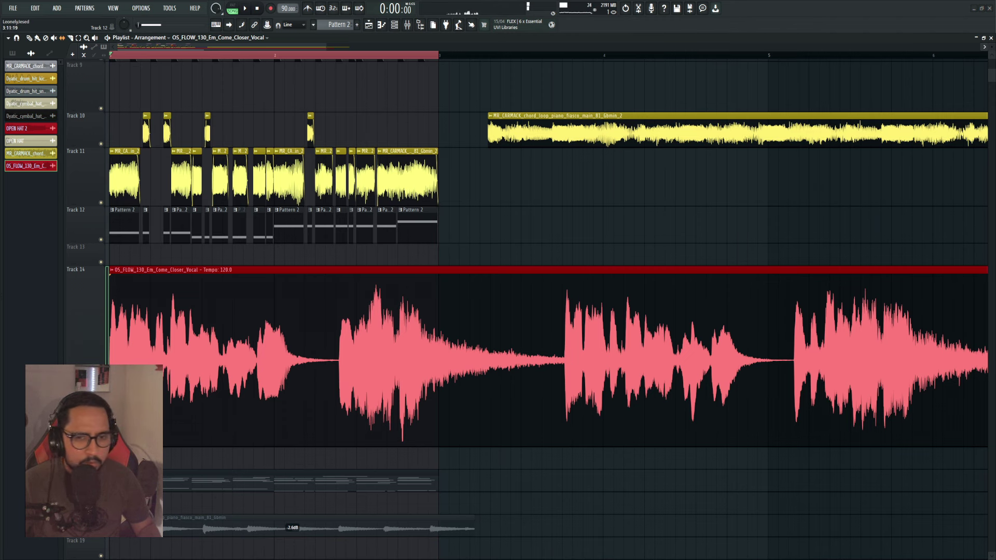
# Toggle the Crystallizer effect on the BROKEN LEAD mixer track.
pyautogui.click(409, 26)
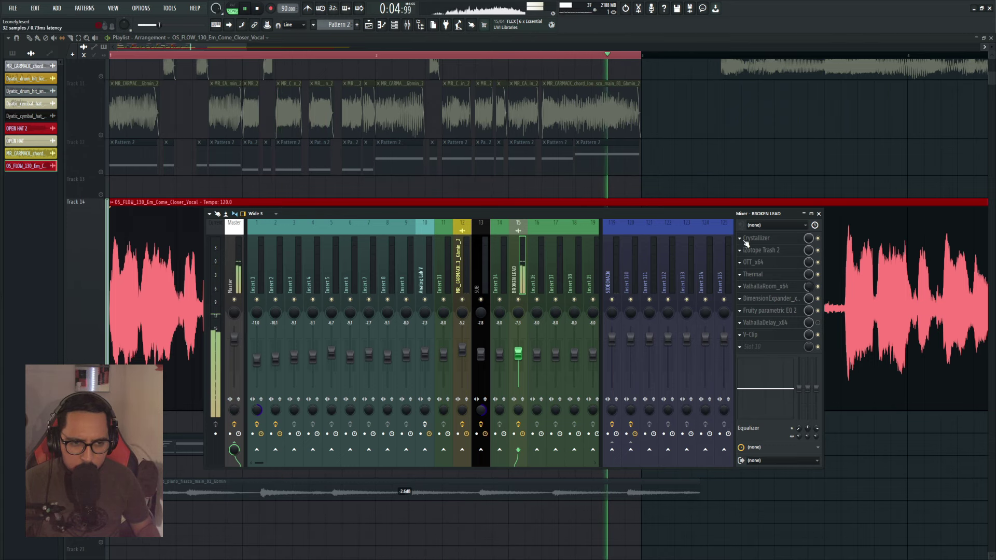
pyautogui.click(818, 240)
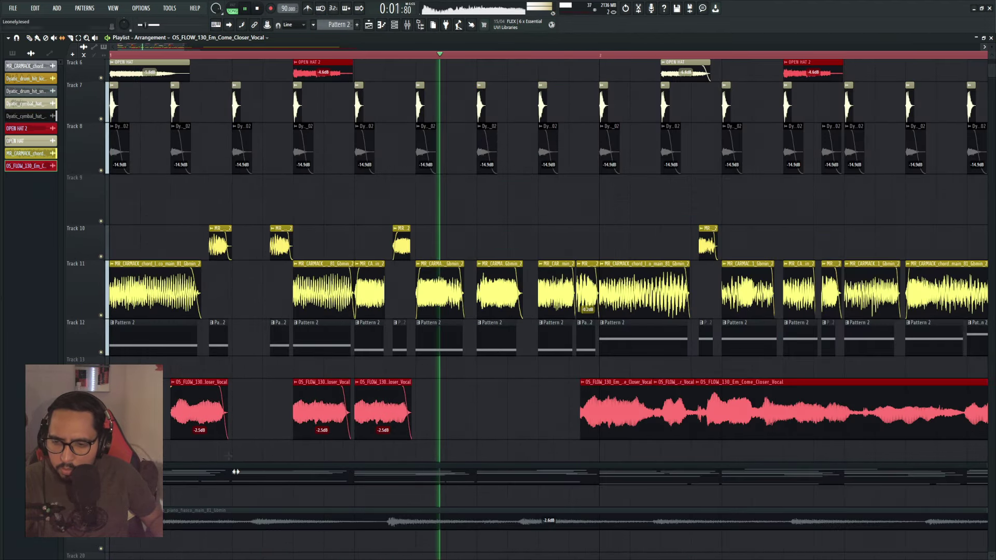
# Slip the audio inside the first vocal slice on Track 14 and audition it against the beat.
pyautogui.press('space')
pyautogui.press('space')
pyautogui.moveTo(220, 416)
pyautogui.mouseDown()
pyautogui.moveTo(179, 415)
pyautogui.moveTo(202, 413)
pyautogui.mouseUp()
pyautogui.press('space')
pyautogui.press('space')
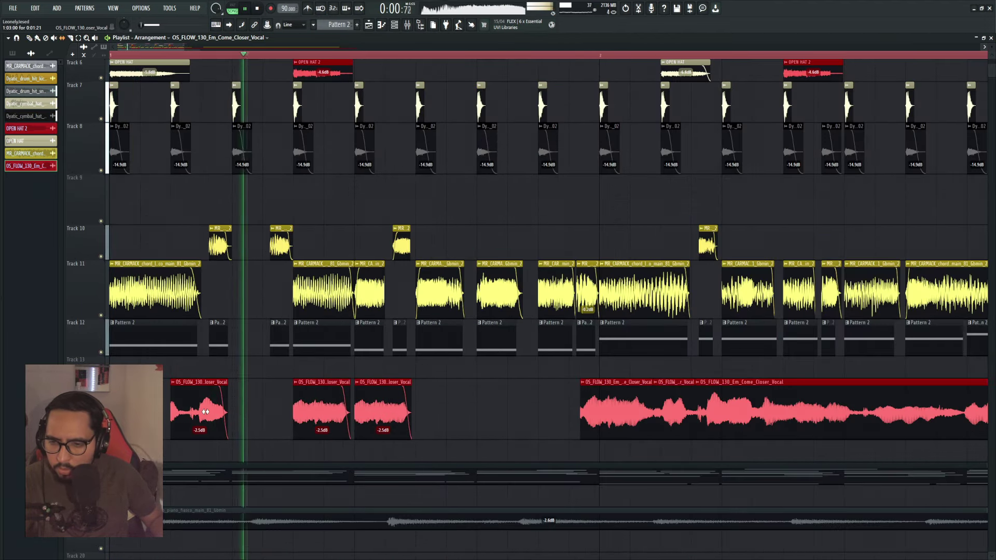
pyautogui.press('space')
pyautogui.press('space')
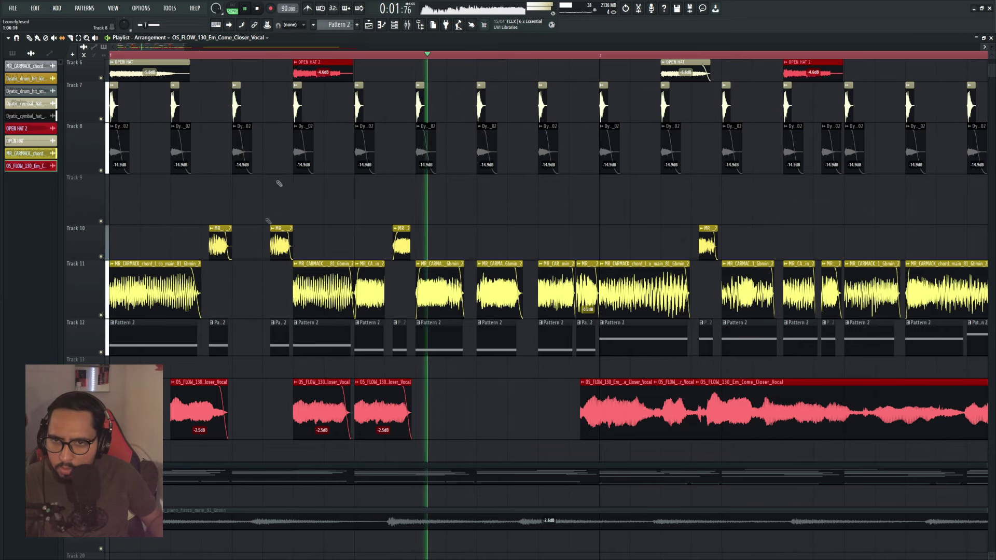
pyautogui.press('space')
pyautogui.press('space')
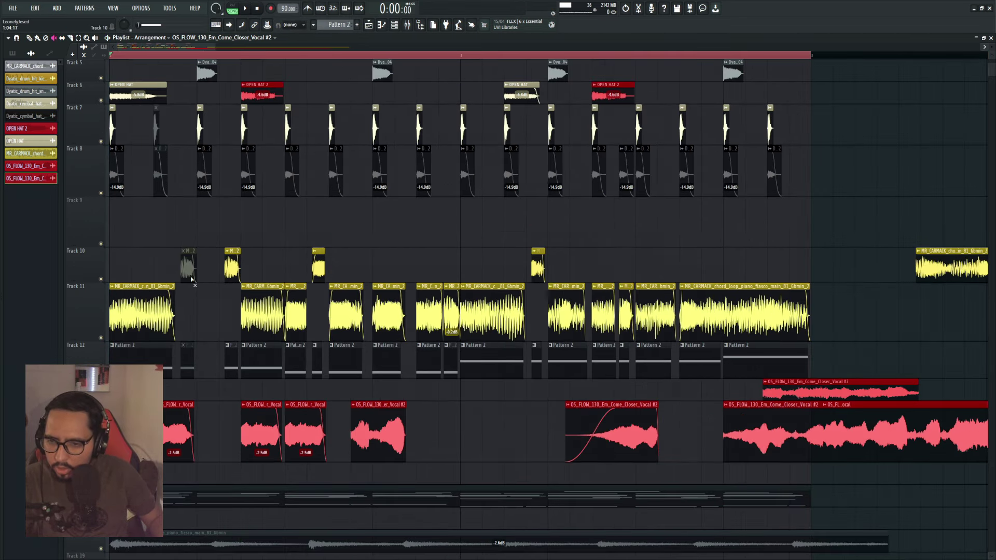
# Move the faded vocal #2 clip from Track 14 to the start of Track 13, adjust its end, and audition the loop.
pyautogui.scroll(-3, 187, 266)
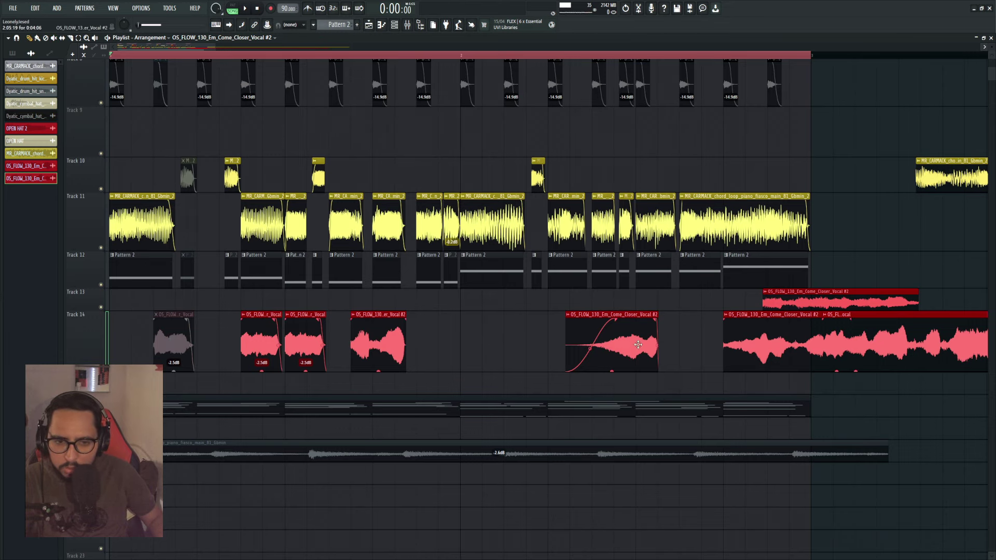
pyautogui.moveTo(638, 345); pyautogui.dragTo(188, 301)
pyautogui.press('space')
pyautogui.press('space')
pyautogui.press('space')
pyautogui.moveTo(200, 298); pyautogui.dragTo(188, 299)
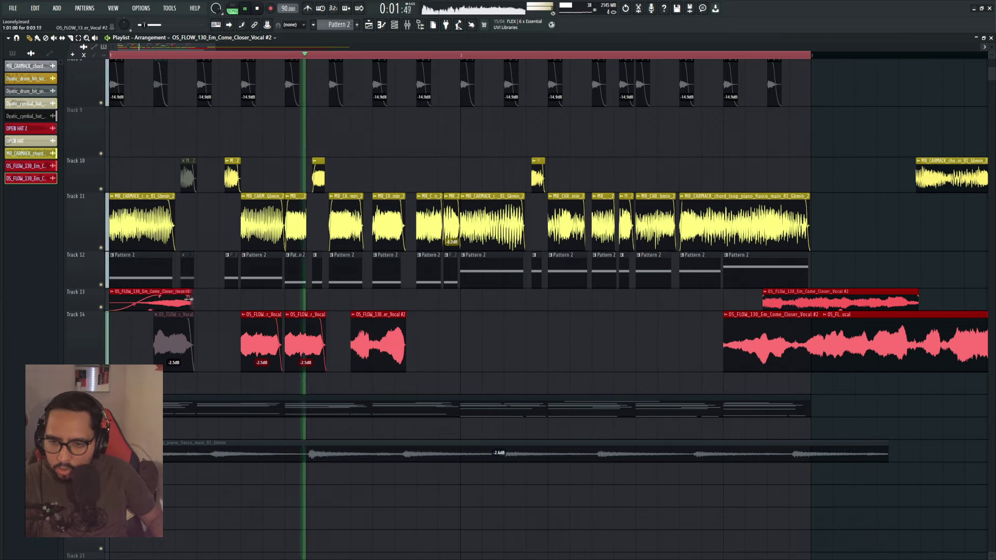
pyautogui.press('space')
pyautogui.press('space')
pyautogui.press('BackSpace')
pyautogui.scroll(4, 210, 288)
pyautogui.press('space')
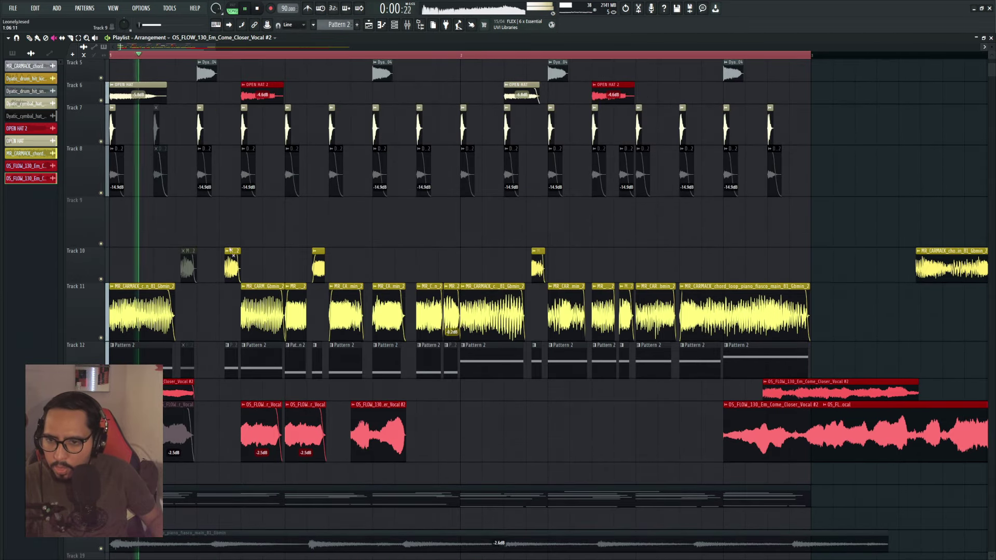
pyautogui.press('space')
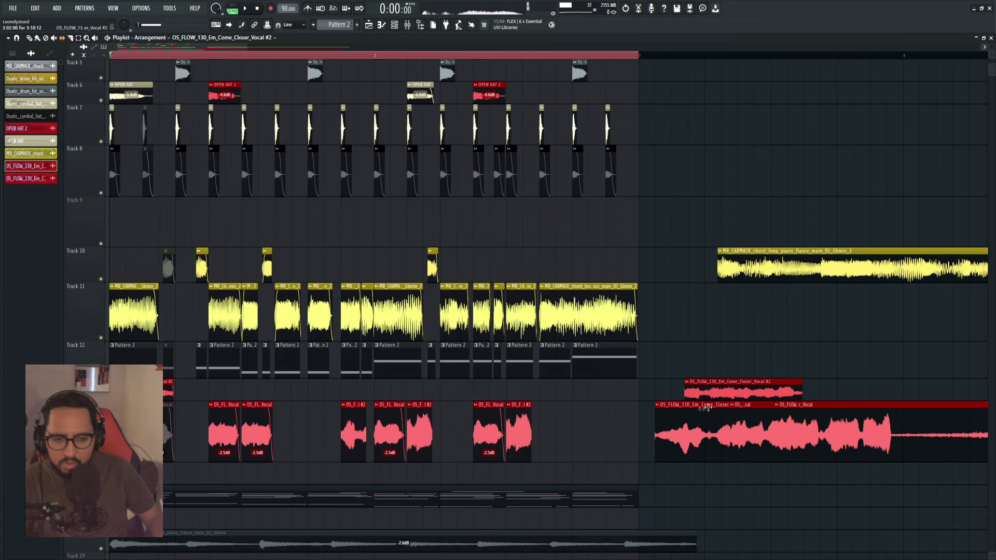
# Add another vocal #2 slice after the last one on Track 14 and shorten its end to fit the rhythm.
pyautogui.click(590, 426)
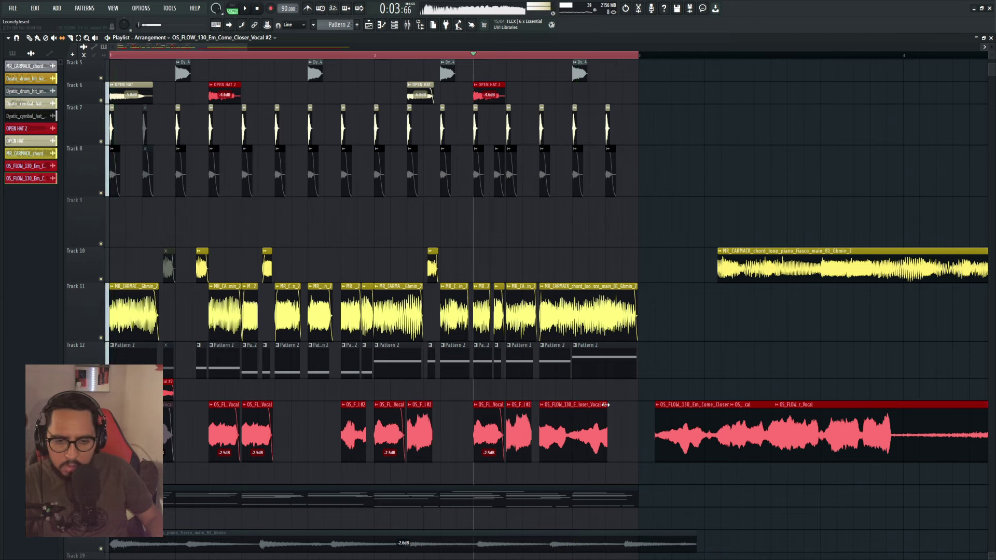
pyautogui.press('space')
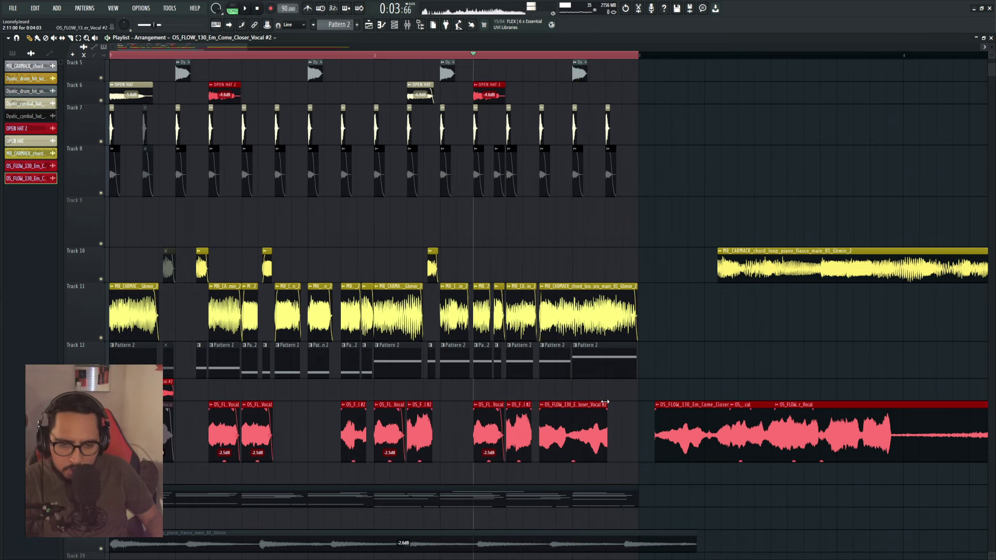
pyautogui.press('space')
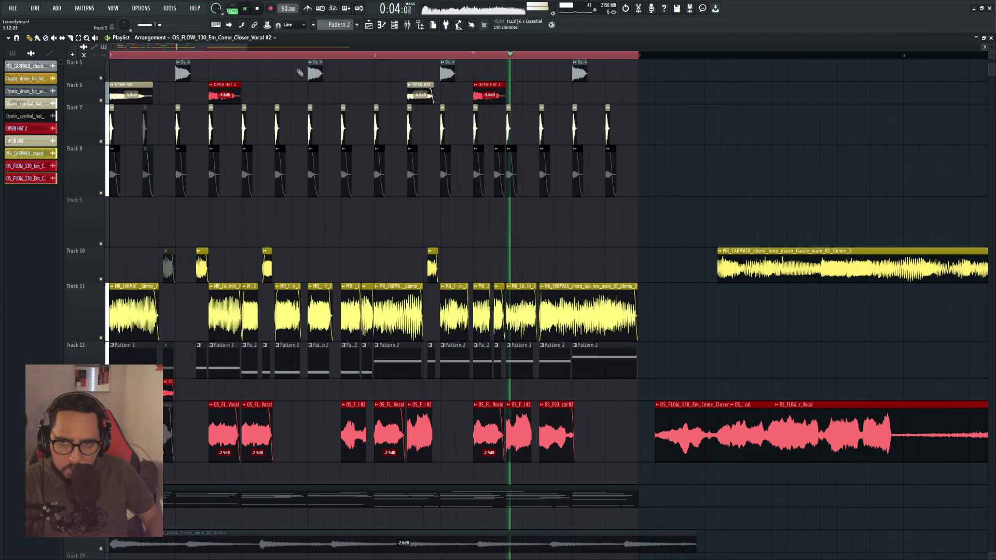
pyautogui.press('space')
pyautogui.moveTo(574, 405); pyautogui.dragTo(568, 405)
# Add three short kicks on Track 4 with matching Balance - SIDECHAIN volume clips on Track 1 at the end of bar 2.
pyautogui.scroll(4, 469, 100)
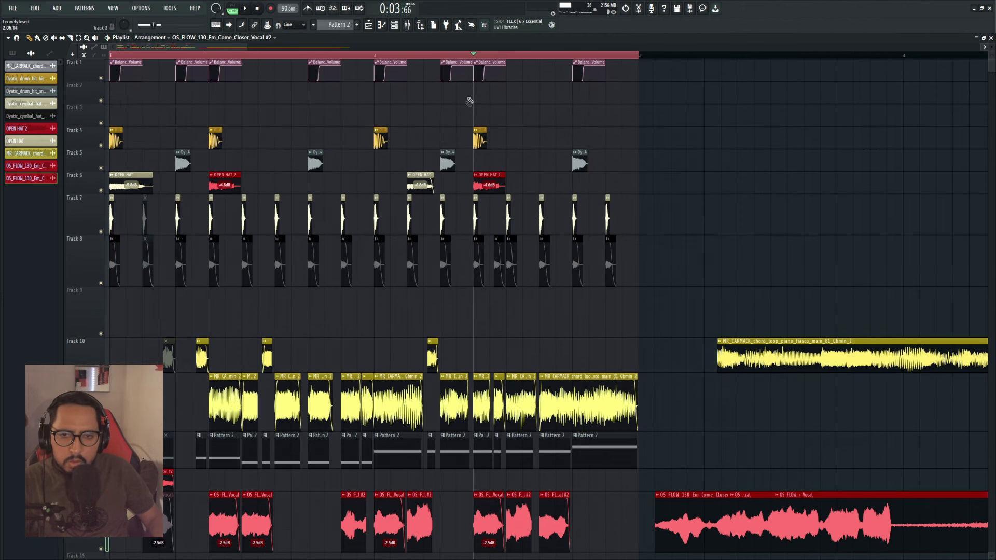
pyautogui.scroll(3, 545, 59)
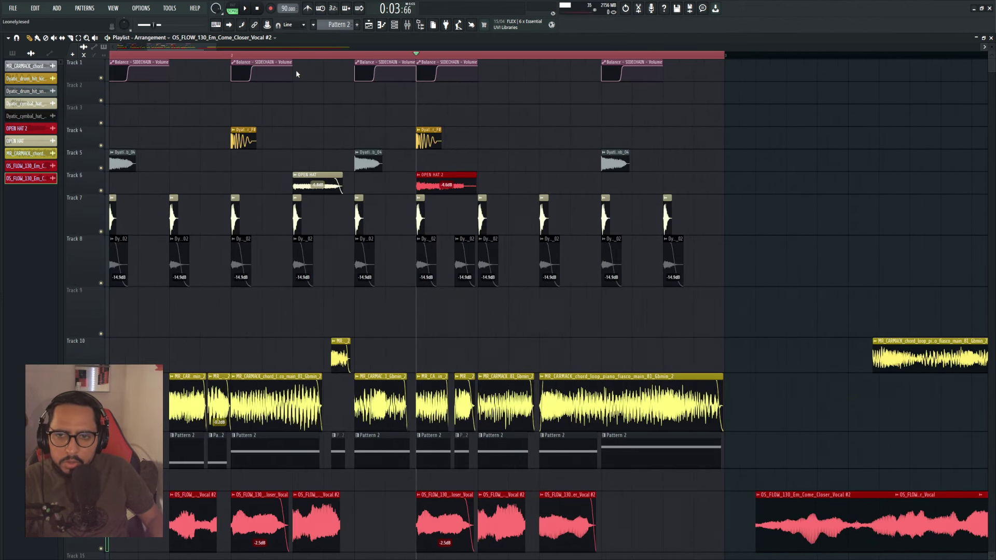
pyautogui.moveTo(496, 80); pyautogui.dragTo(693, 125)
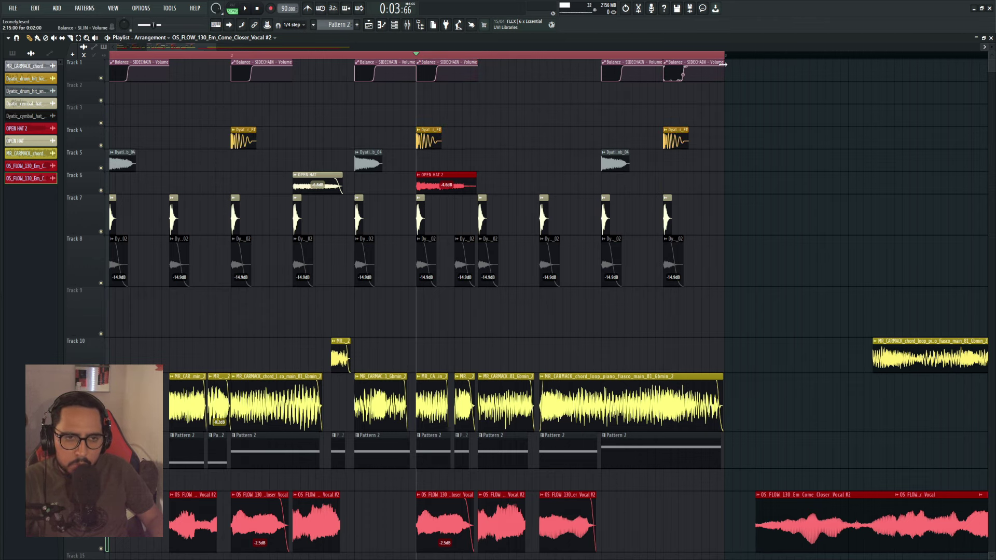
pyautogui.press('space')
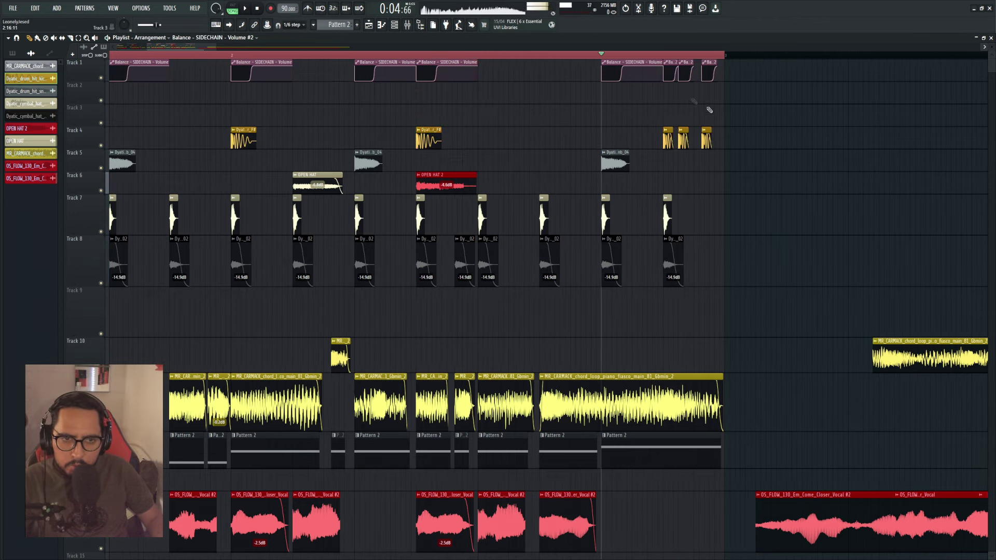
pyautogui.press('space')
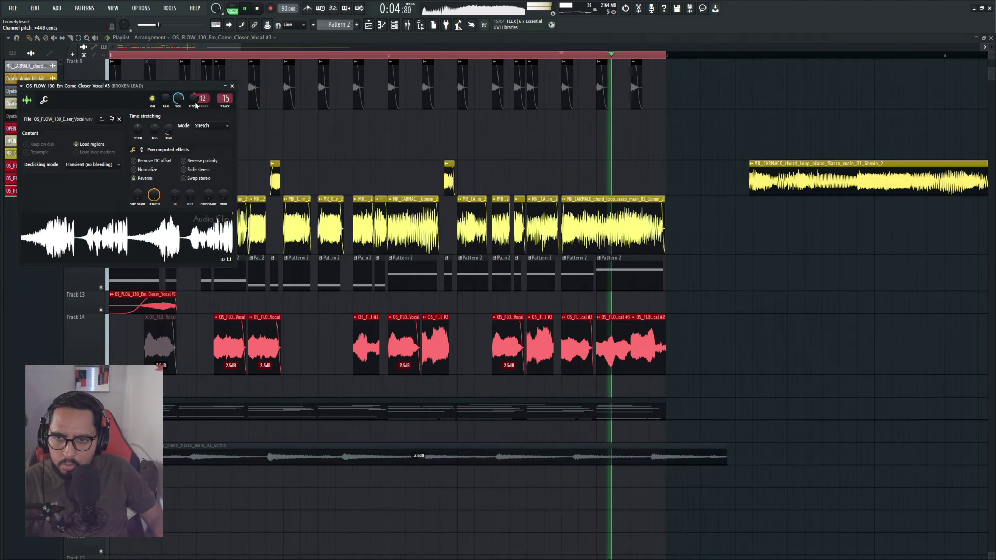
# Set the channel pitch of the reversed vocal #3 clip to +501 cents while auditioning it in the loop.
pyautogui.moveTo(194, 101); pyautogui.dragTo(195, 100)
pyautogui.press('space')
pyautogui.press('space')
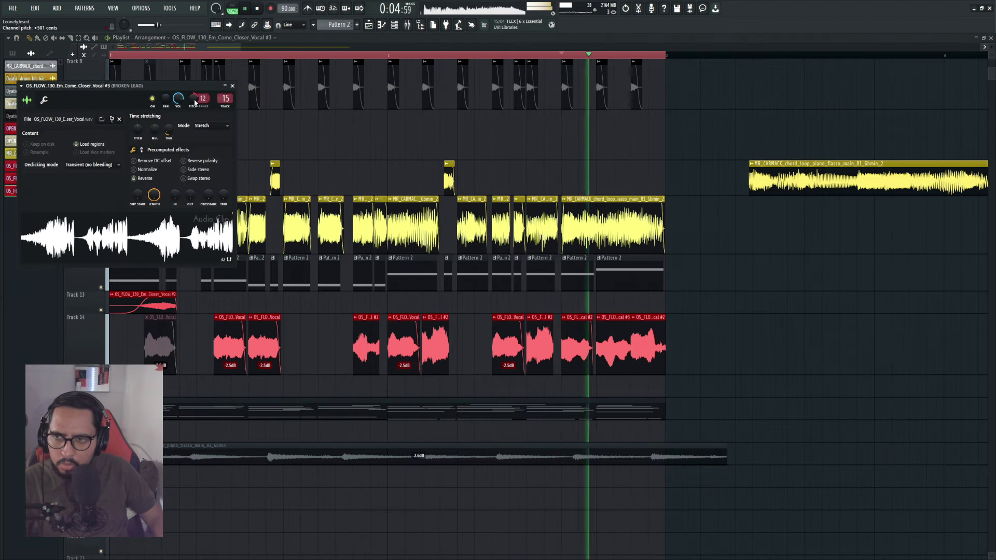
pyautogui.press('space')
pyautogui.press('space')
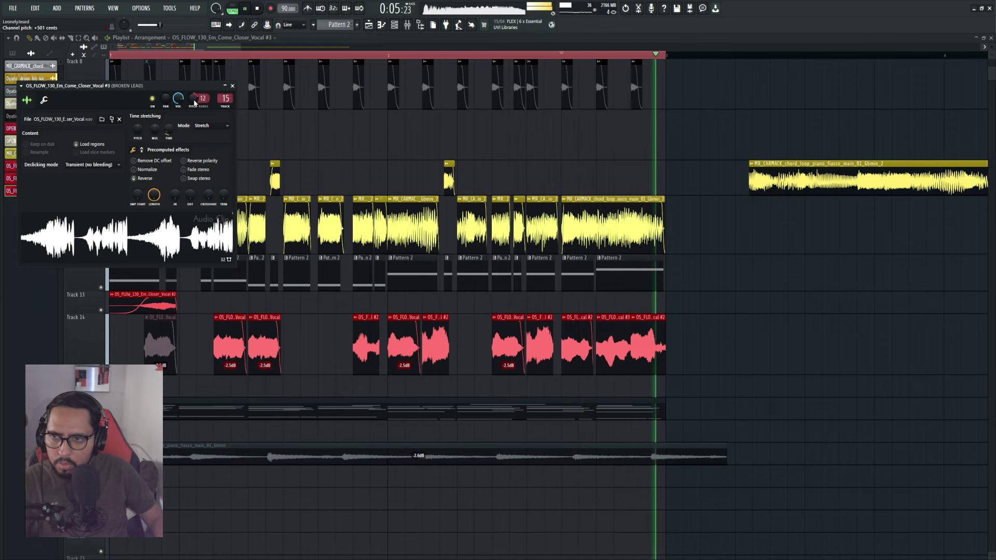
pyautogui.rightClick(745, 326)
pyautogui.press('space')
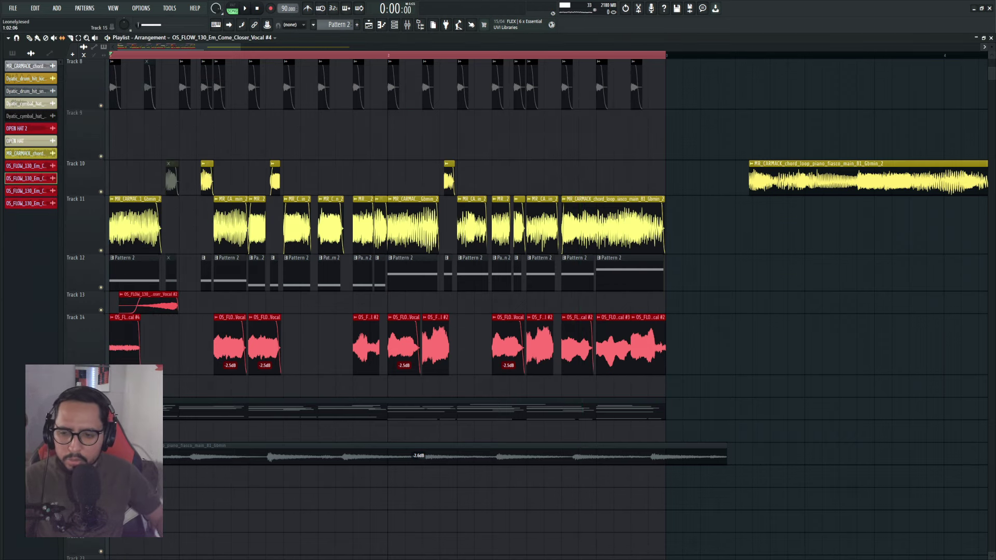
# Move the spare chord loop clip on Track 10 farther along the timeline, clear the selection, and open the mixer.
pyautogui.moveTo(915, 131); pyautogui.dragTo(756, 206)
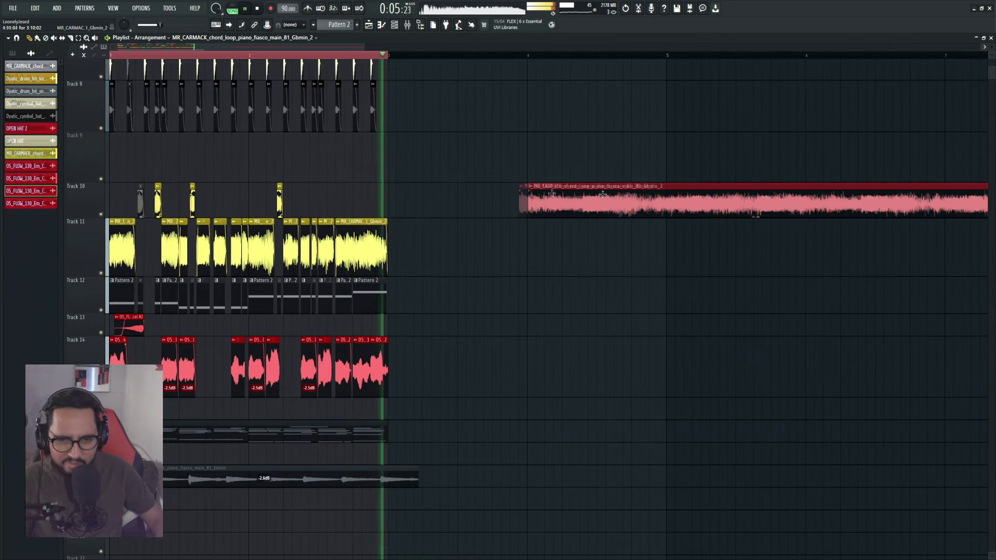
pyautogui.hotkey('ctrl', 'd')
pyautogui.press('space')
pyautogui.click(409, 26)
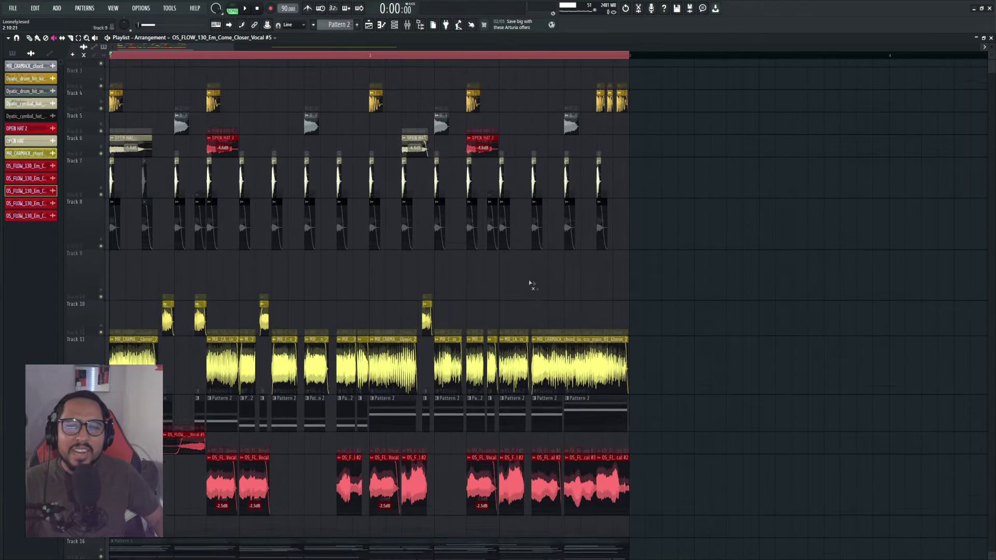
# Look over the arrangement from the sidechain clips on Track 1 down to the muted piano clips.
pyautogui.scroll(-2, 528, 279)
pyautogui.scroll(3, 257, 193)
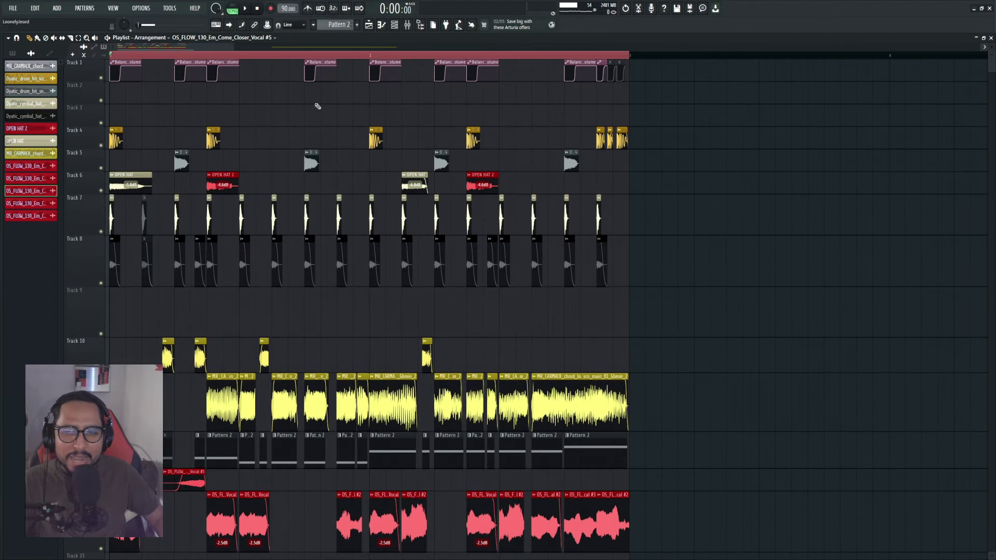
pyautogui.scroll(-2, 373, 269)
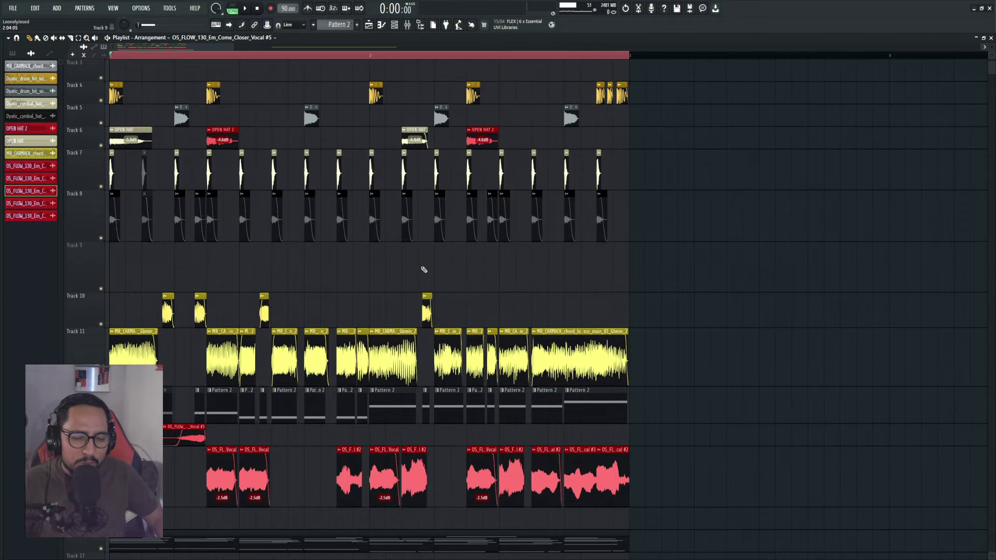
pyautogui.scroll(-3, 385, 288)
pyautogui.scroll(2, 381, 269)
pyautogui.scroll(-3, 381, 266)
pyautogui.scroll(5, 378, 283)
pyautogui.scroll(-2, 378, 287)
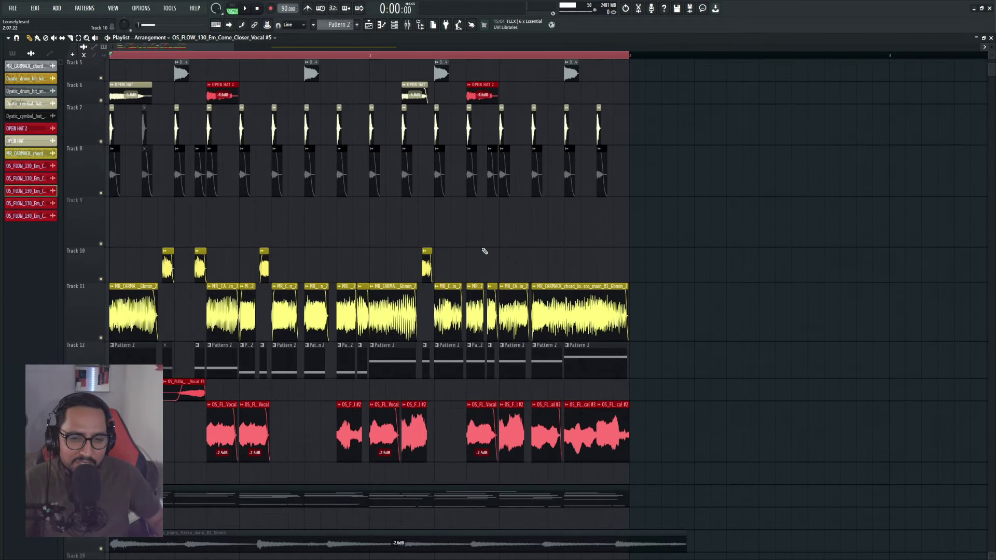
pyautogui.scroll(1, 501, 261)
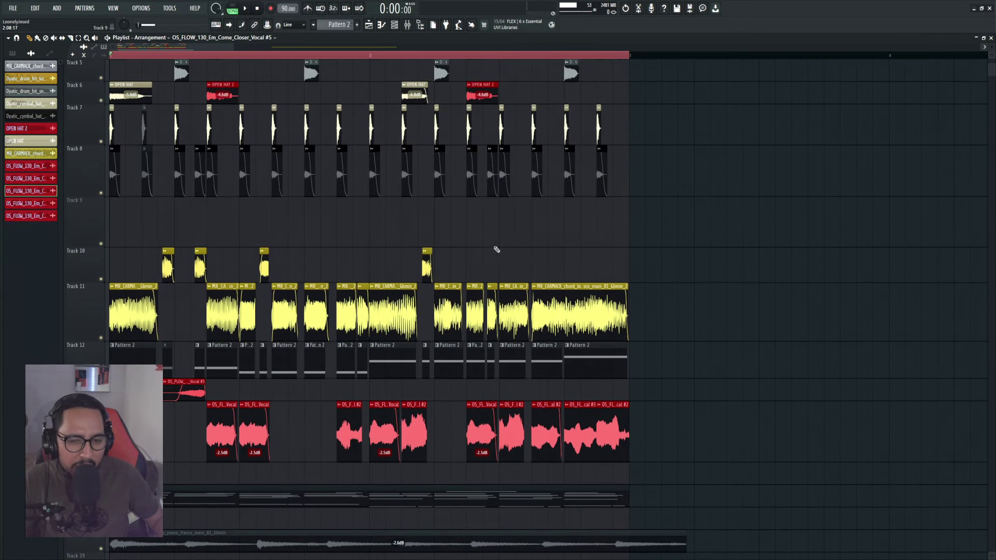
# Show the sample browser and open the Dyatic_bass_hits folder in Dyatic Alien Zone Sample Pack Vol.2 under Dyatic_basses.
pyautogui.hotkey('alt', 'F8')
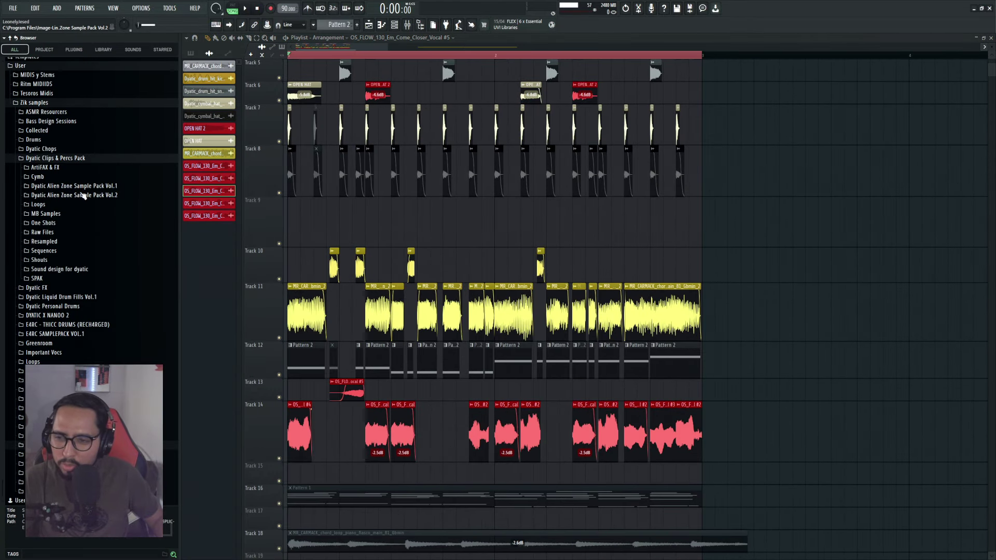
pyautogui.click(83, 195)
pyautogui.click(73, 205)
pyautogui.click(88, 224)
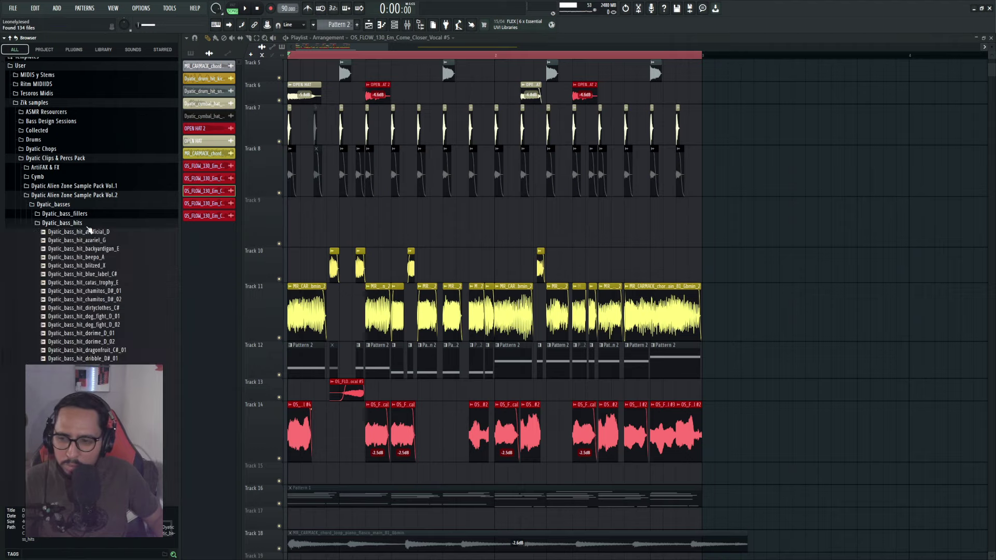
# Audition Dyatic bass hits, swap the frijolazo_D channel's sample for Dyatic_bass_hit_dribble_D#_02, and preview the flow_king hits.
pyautogui.scroll(-3, 114, 295)
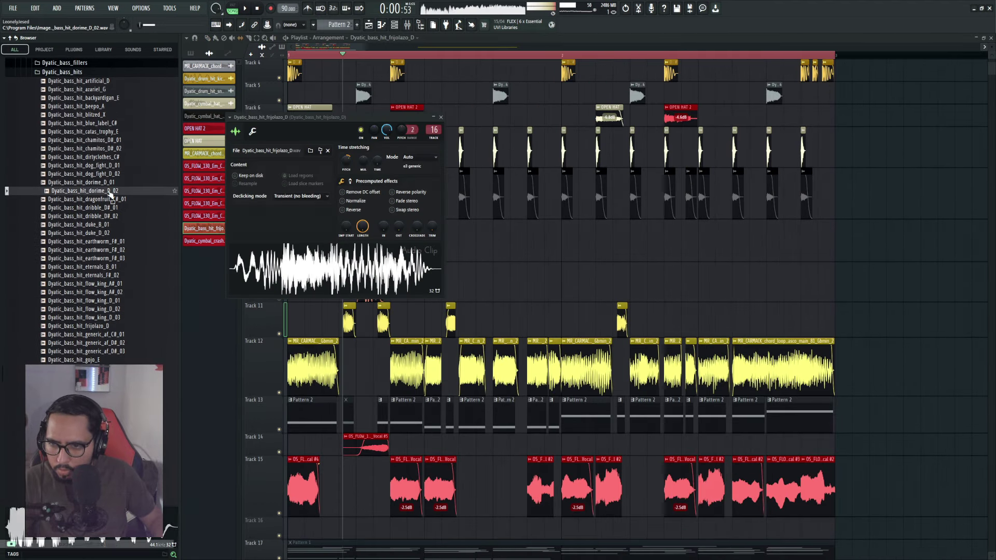
pyautogui.click(107, 183)
pyautogui.click(112, 217)
pyautogui.click(106, 209)
pyautogui.click(111, 235)
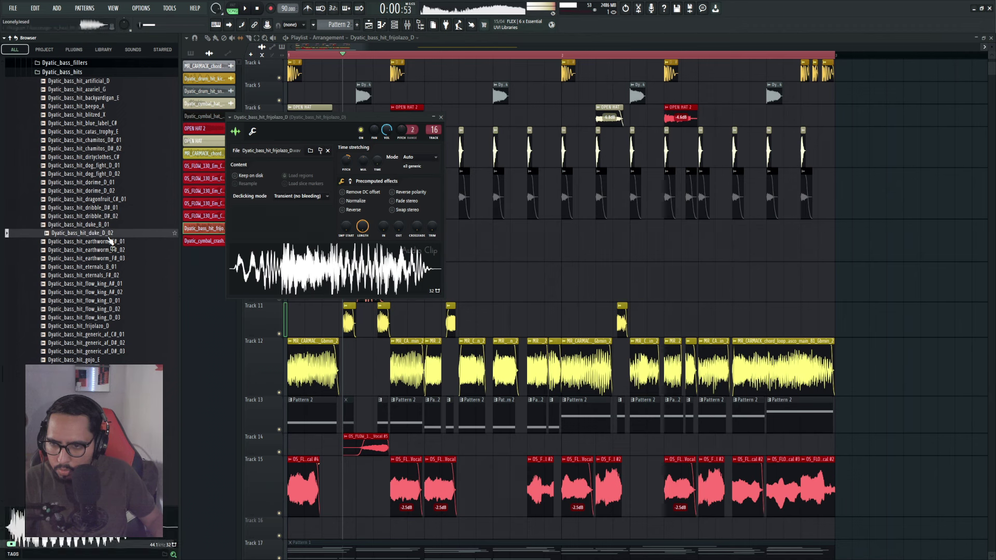
pyautogui.click(111, 217)
pyautogui.moveTo(193, 240); pyautogui.dragTo(204, 228)
pyautogui.click(109, 292)
pyautogui.click(117, 300)
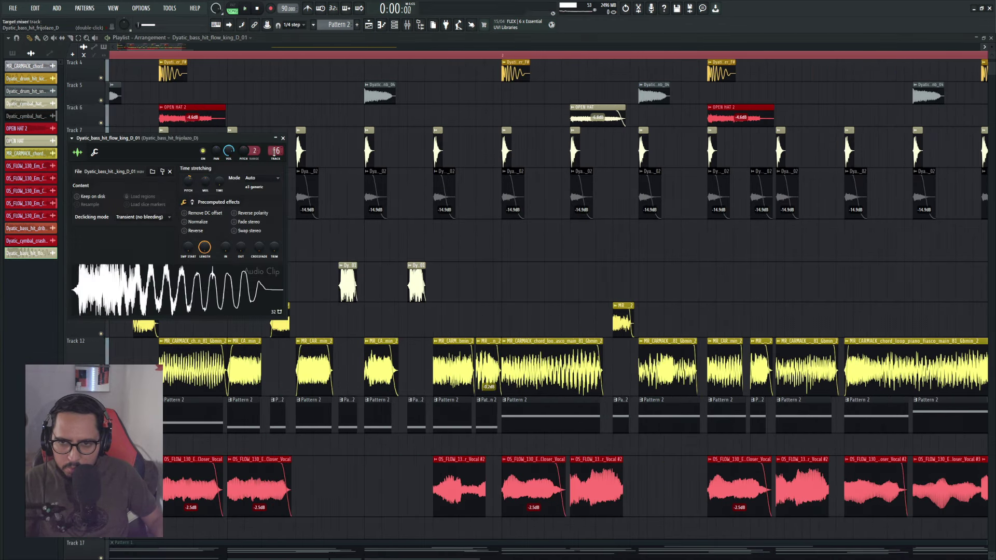
# Route the Dyatic_bass_hit_flow_king_D_01 clip to mixer track 17 and open that track's Fruity parametric EQ 2.
pyautogui.click(408, 24)
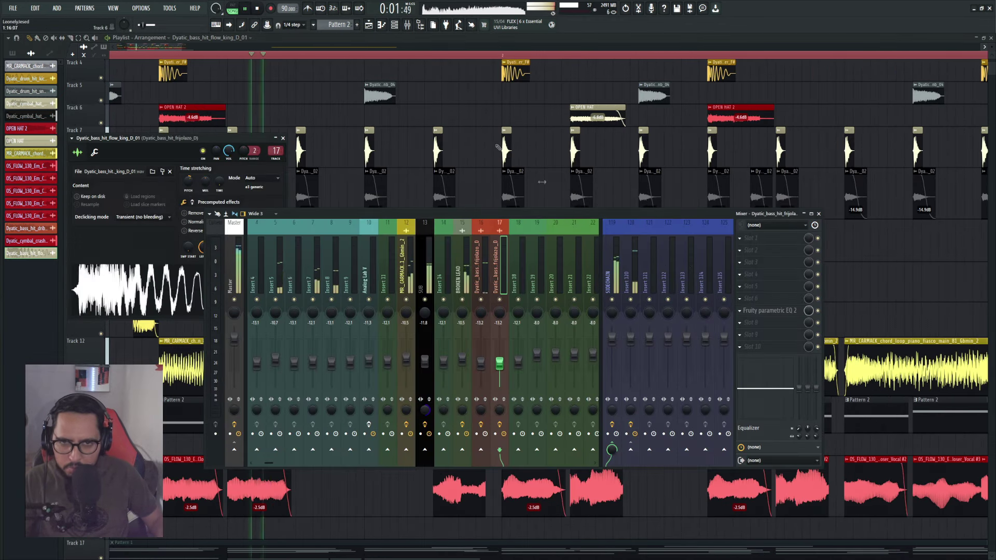
pyautogui.click(791, 311)
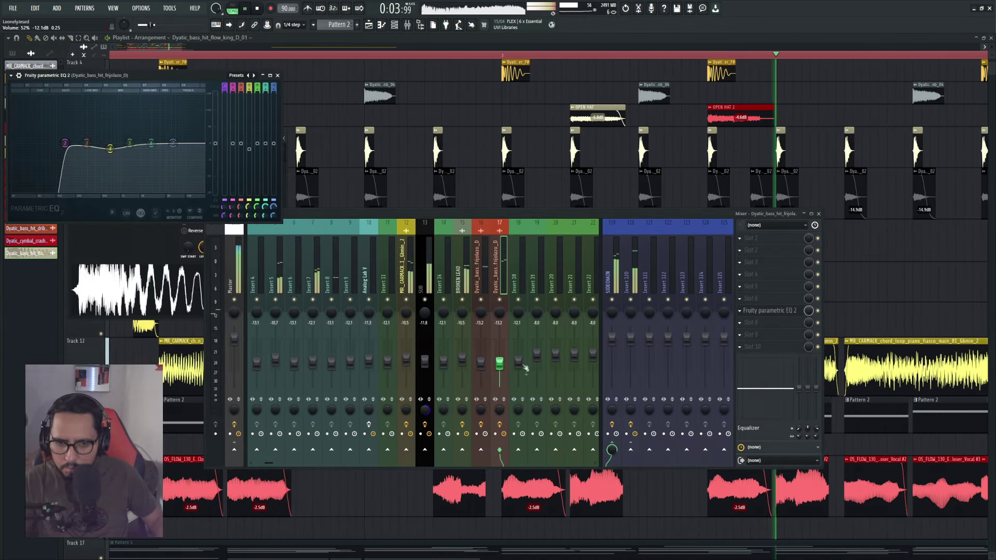
pyautogui.press('F5')
pyautogui.moveTo(473, 292); pyautogui.dragTo(352, 303)
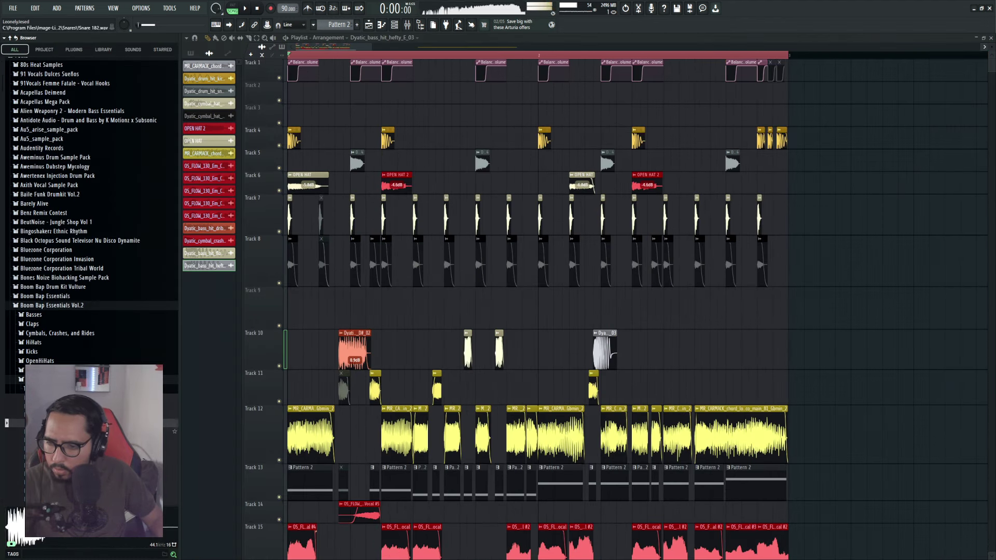
# Look through the Snares folder of Boom Bap Essentials Vol.2 in the sample library.
pyautogui.scroll(-6, 78, 234)
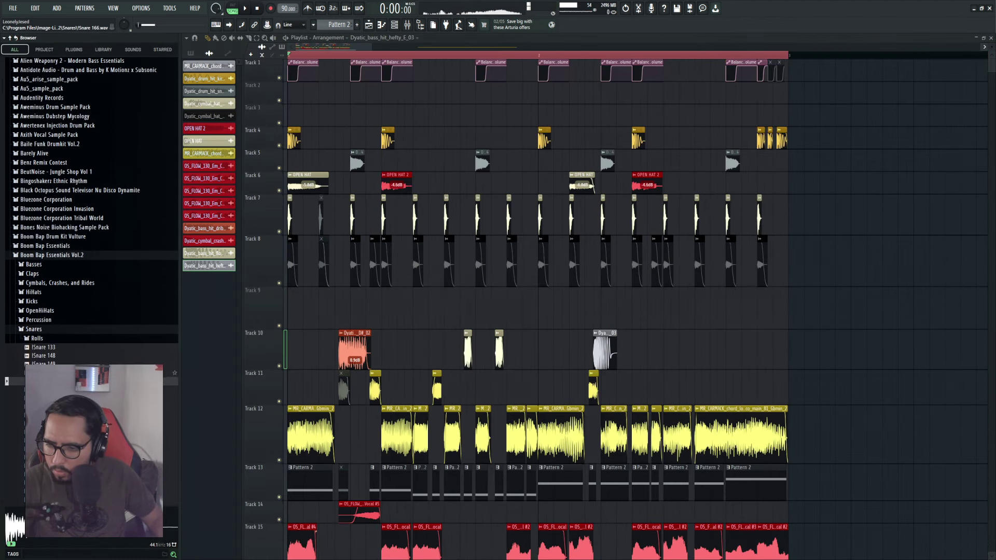
pyautogui.click(68, 329)
pyautogui.click(68, 314)
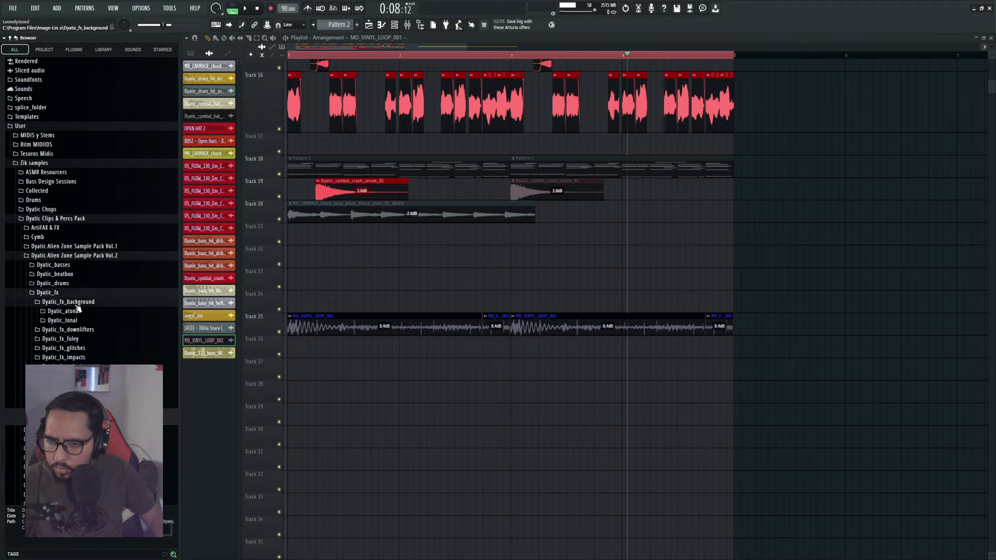
# Audition the tonal background effects in the Dyatic_tonal folder under Dyatic_fx_background.
pyautogui.click(64, 320)
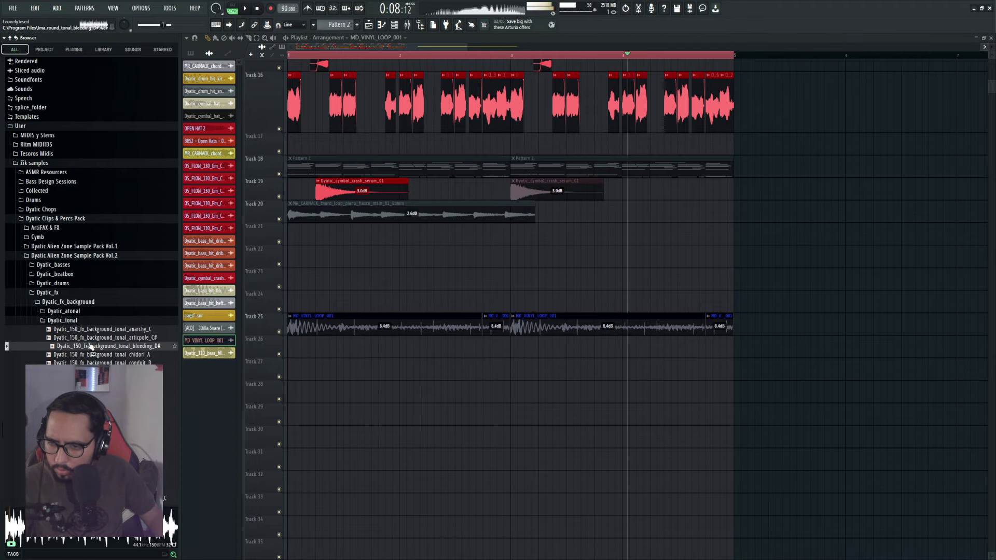
pyautogui.scroll(-1, 89, 346)
pyautogui.click(127, 313)
pyautogui.click(109, 361)
pyautogui.scroll(-2, 86, 269)
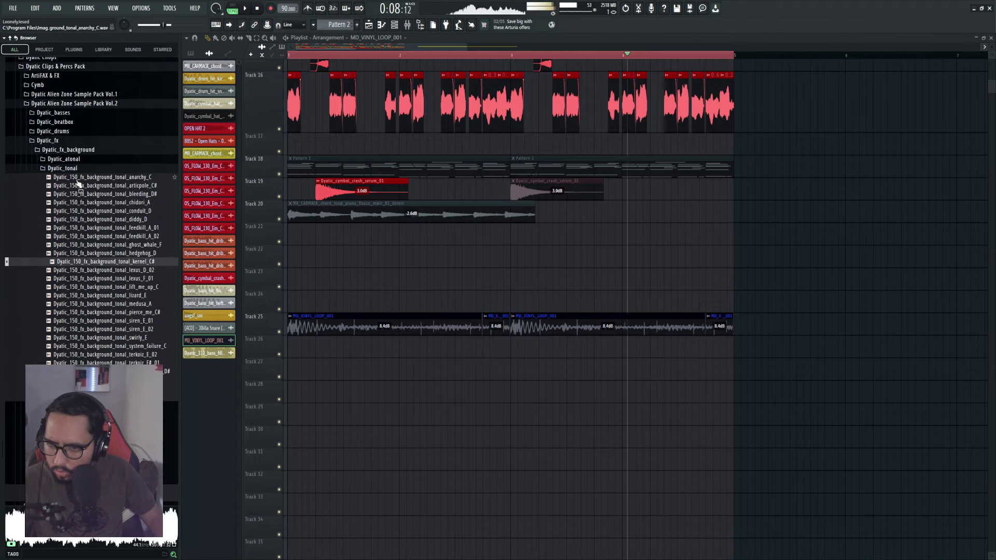
# Close the background effects folder, open Dyatic_synth_tension_builders under Dyatic_synths, and audition its samples.
pyautogui.click(80, 151)
pyautogui.click(54, 224)
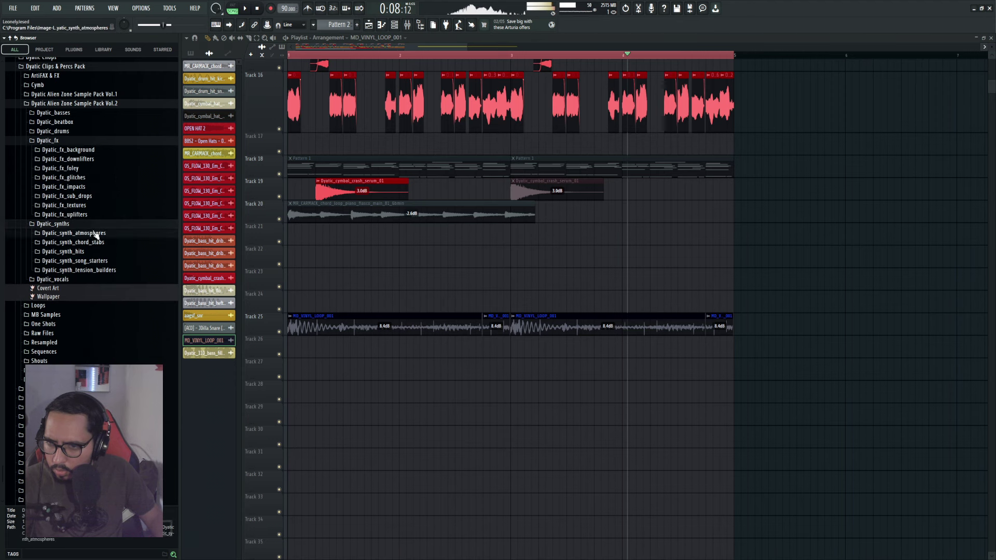
pyautogui.click(78, 270)
pyautogui.click(124, 296)
pyautogui.scroll(-2, 146, 358)
pyautogui.scroll(2, 141, 348)
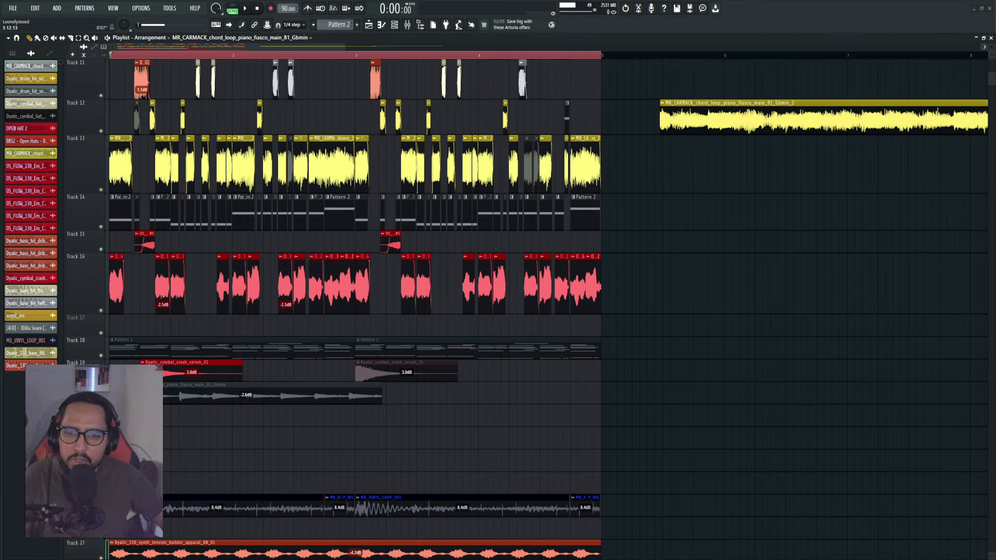
# Delete the spare resampled MR_CARMACK chord loop clip on Track 12 beyond the end of the beat.
pyautogui.scroll(-2, 468, 83)
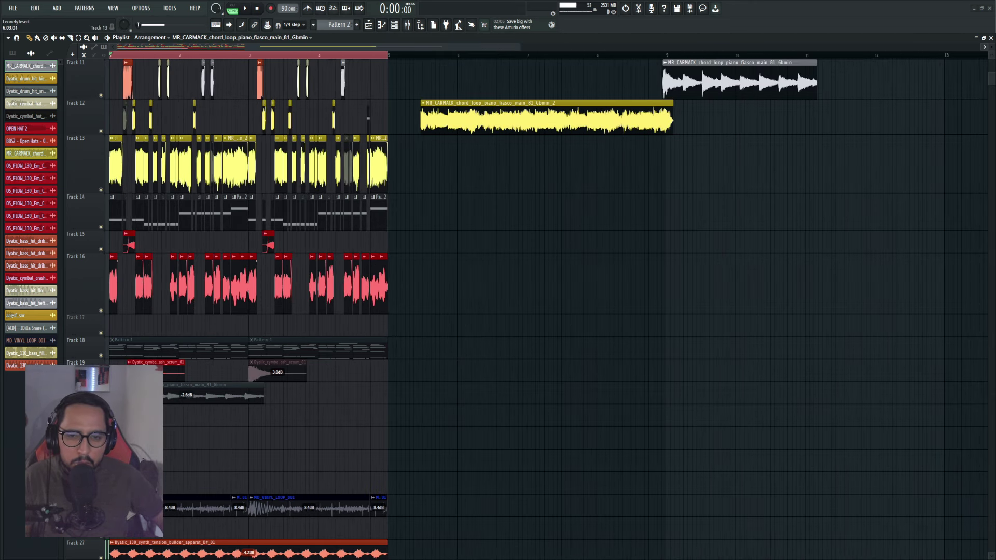
pyautogui.scroll(3, 519, 233)
pyautogui.rightClick(547, 267)
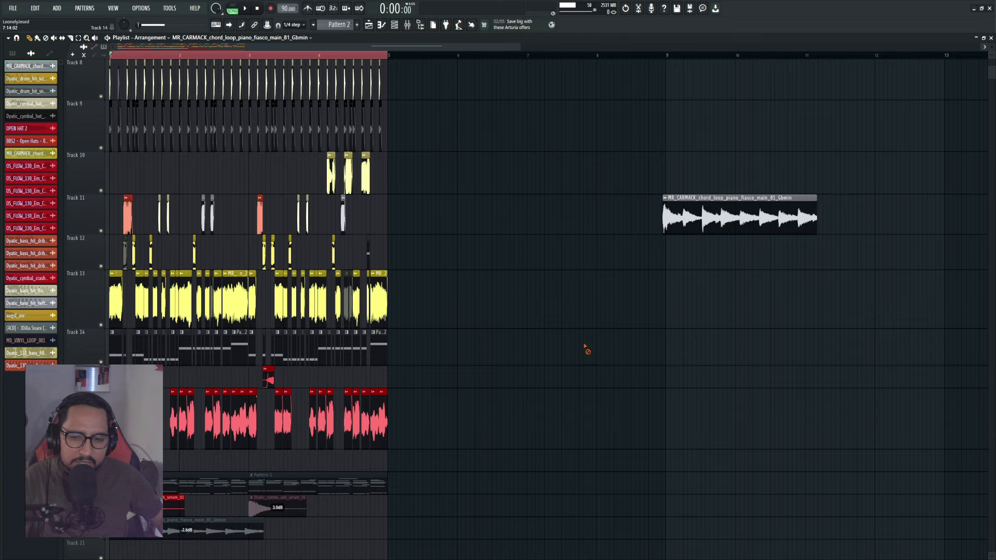
# Align the original piano loop clip on Track 11 to bar 9 at two bars long and play it from there.
pyautogui.moveTo(699, 222); pyautogui.dragTo(575, 222)
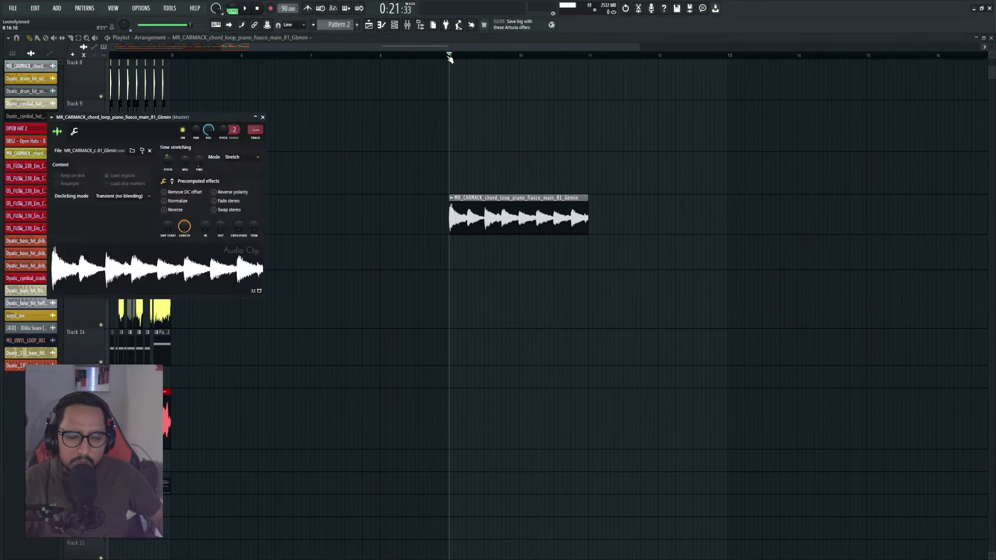
pyautogui.scroll(3, 489, 189)
pyautogui.press('space')
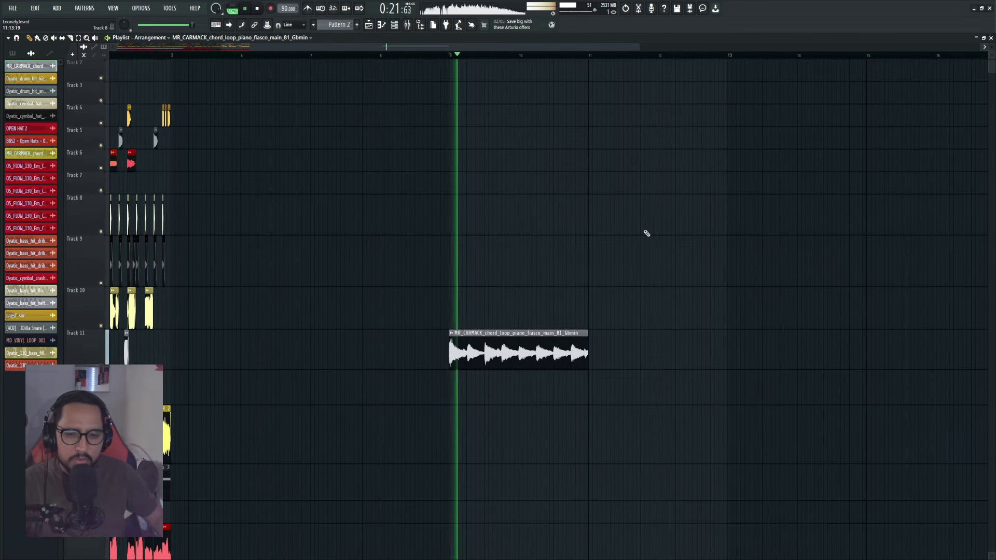
# Duplicate the piano loop clip on Track 11 to bar 11, with both clips at -3.0 dB, and play them back.
pyautogui.scroll(-2, 512, 318)
pyautogui.moveTo(519, 323); pyautogui.dragTo(668, 305)
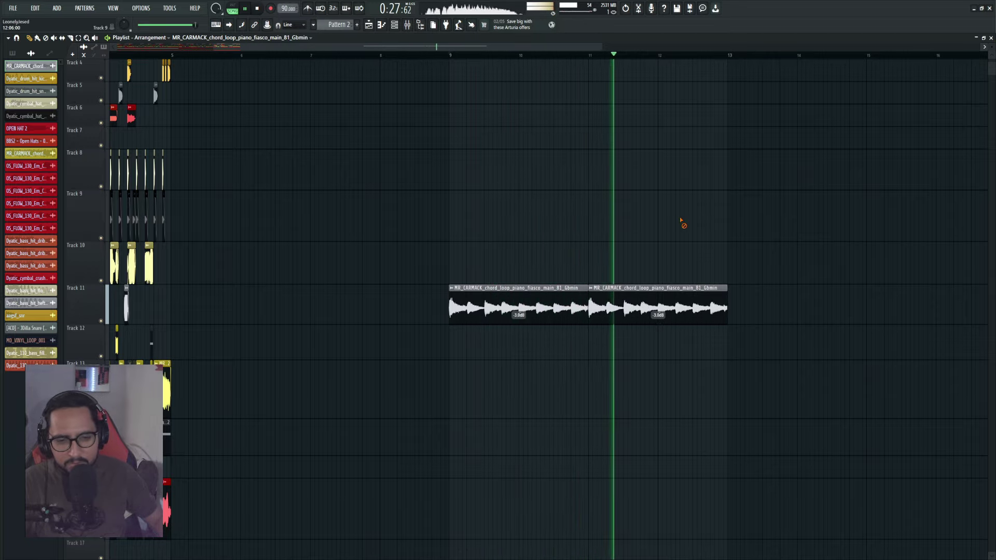
pyautogui.moveTo(766, 305); pyautogui.dragTo(518, 325)
pyautogui.rightClick(563, 270)
pyautogui.press('space')
pyautogui.moveTo(447, 55); pyautogui.dragTo(452, 47)
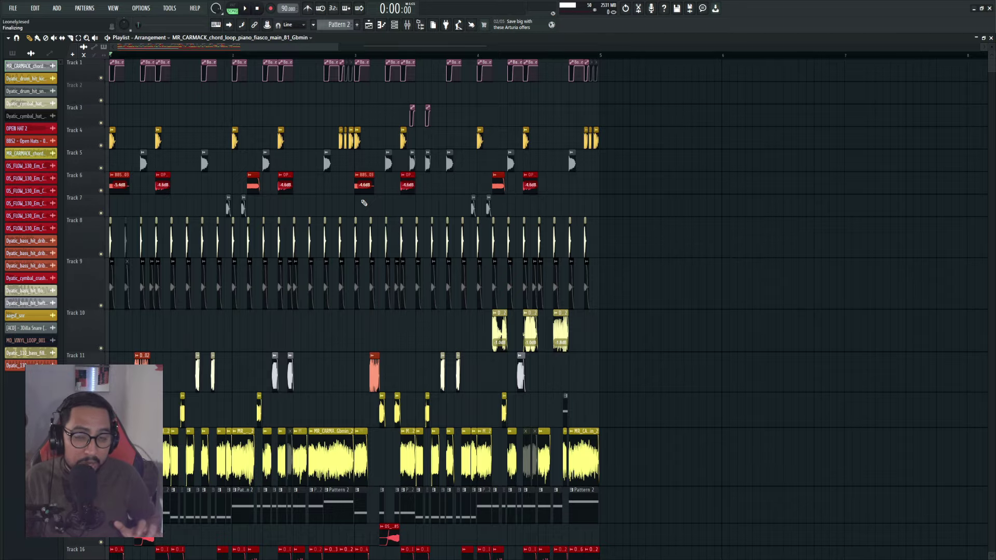
# Select the full four-bar arrangement as the playback range and fit it in view.
pyautogui.moveTo(339, 47)
pyautogui.mouseDown()
pyautogui.moveTo(328, 50)
pyautogui.moveTo(355, 52)
pyautogui.moveTo(333, 51)
pyautogui.mouseUp()
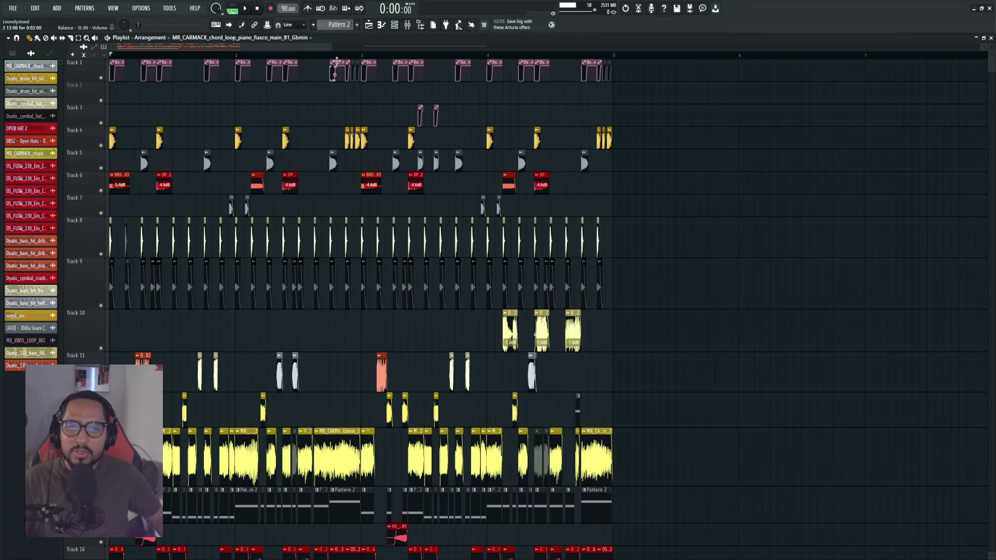
pyautogui.hotkey('ctrl', 'a')
pyautogui.moveTo(248, 47); pyautogui.dragTo(238, 51)
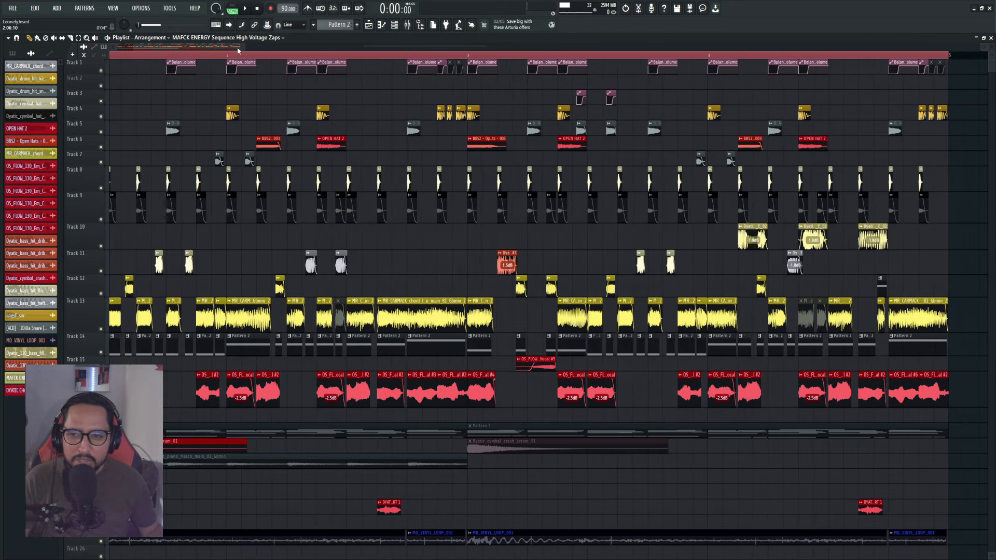
pyautogui.moveTo(237, 47)
pyautogui.mouseDown()
pyautogui.moveTo(221, 49)
pyautogui.moveTo(239, 45)
pyautogui.mouseUp()
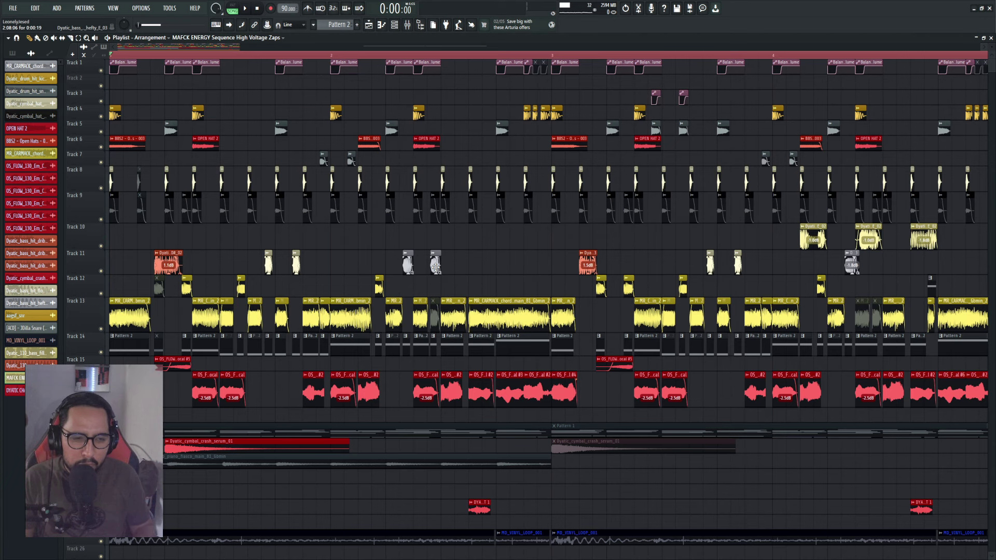
pyautogui.scroll(-2, 236, 61)
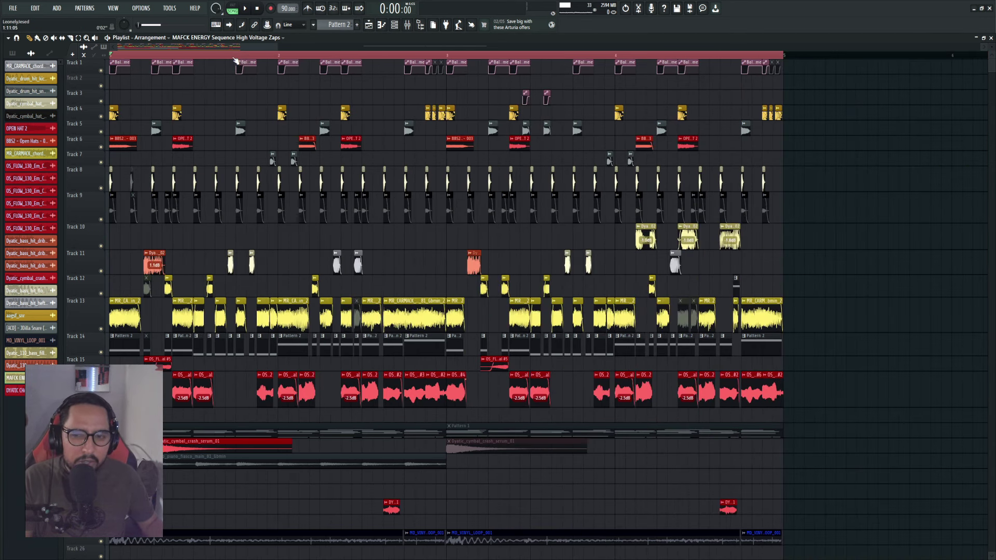
# Isolate the chord and sub bass tracks 12, 13 and 14, and set the playhead to the start.
pyautogui.keyDown('ctrl'); pyautogui.click(101, 271); pyautogui.keyUp('ctrl')
pyautogui.click(144, 56)
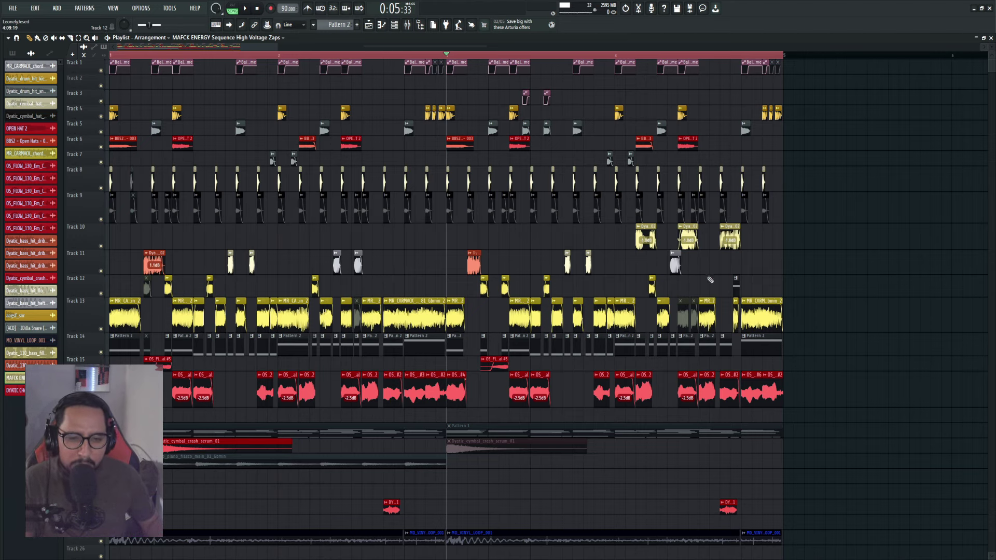
pyautogui.rightClick(100, 329)
pyautogui.click(101, 294)
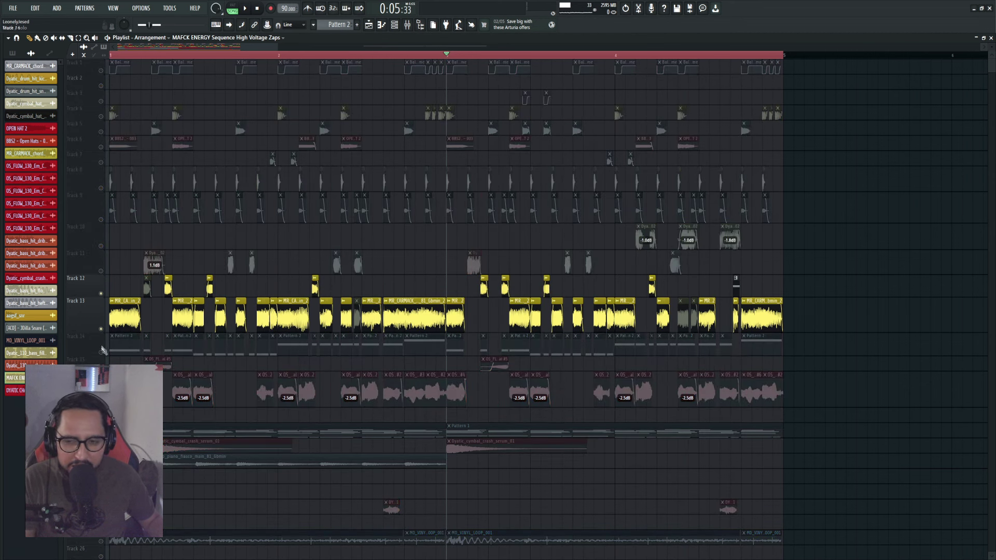
pyautogui.click(101, 352)
pyautogui.click(111, 55)
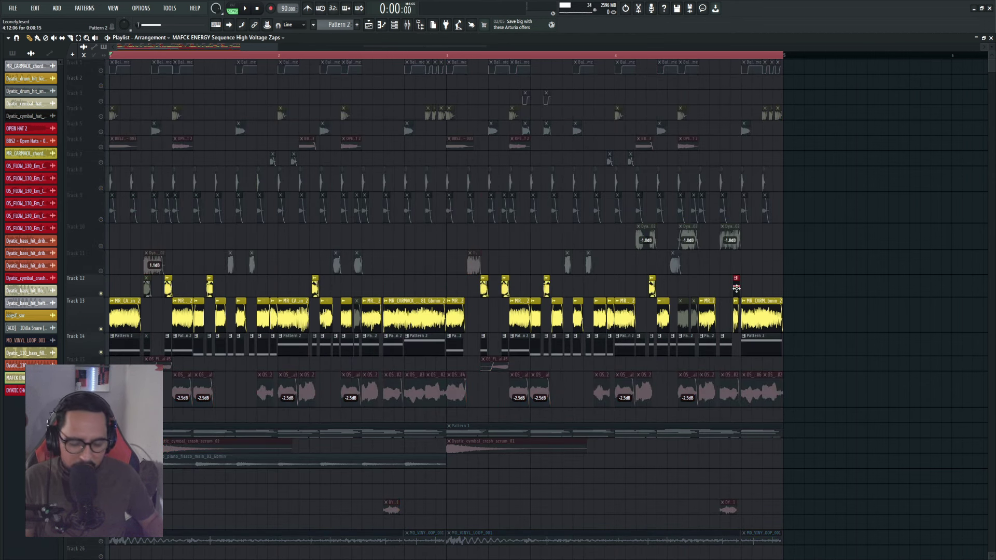
# Move the short Pattern 2 clip near the end of Track 12 down to Track 14, listen, and restore all tracks.
pyautogui.moveTo(736, 280); pyautogui.dragTo(736, 338)
pyautogui.press('space')
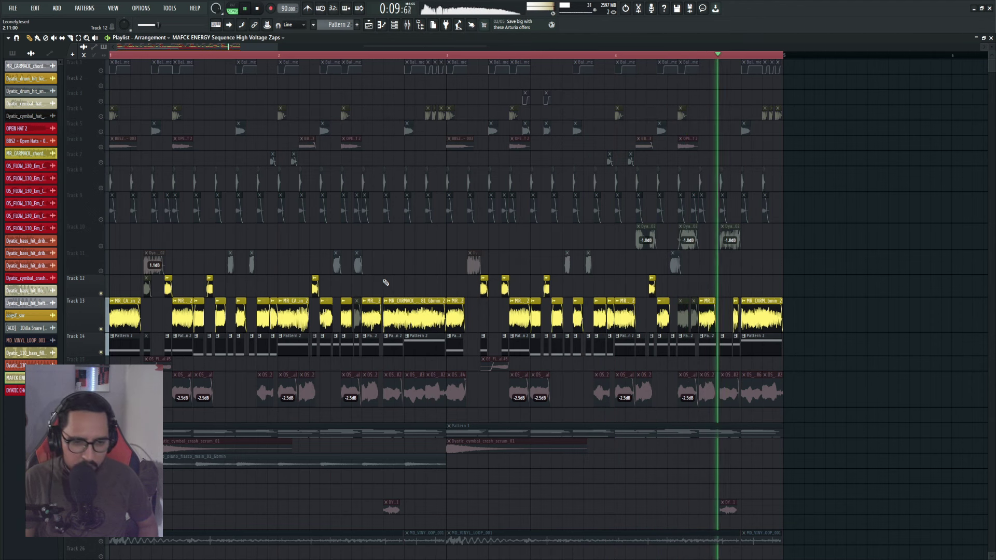
pyautogui.press('space')
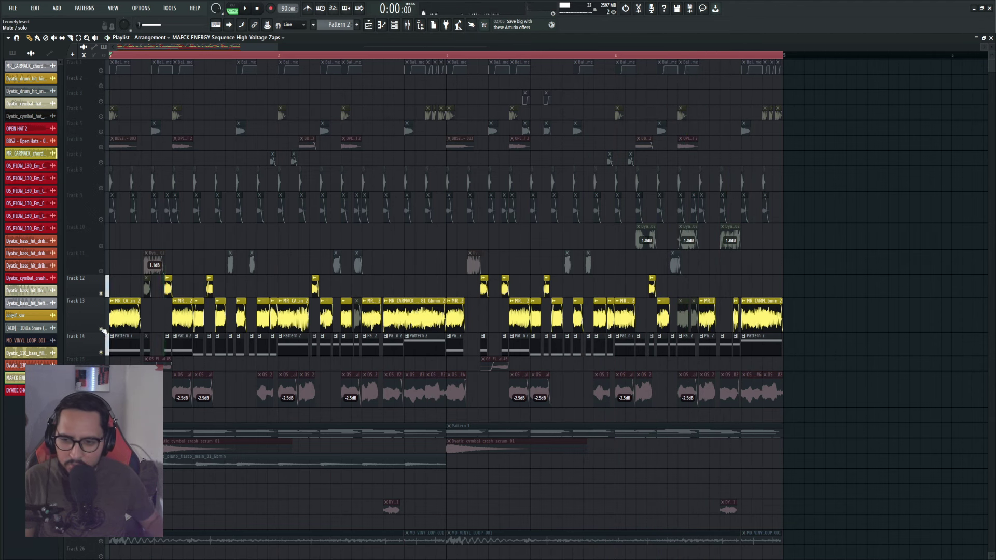
pyautogui.rightClick(102, 294)
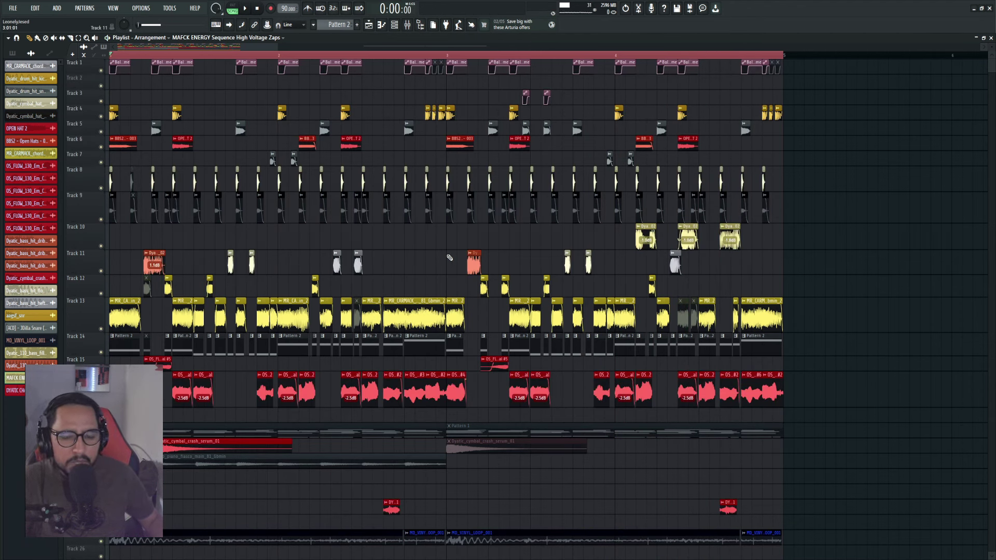